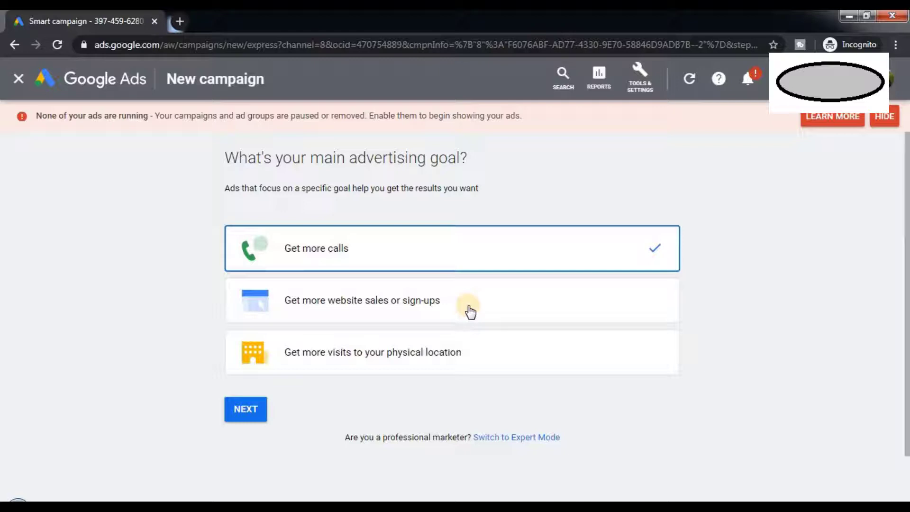
# Choose more website sales or sign-ups as the advertising goal and continue with the existing TechProMan business details
pyautogui.click(470, 311)
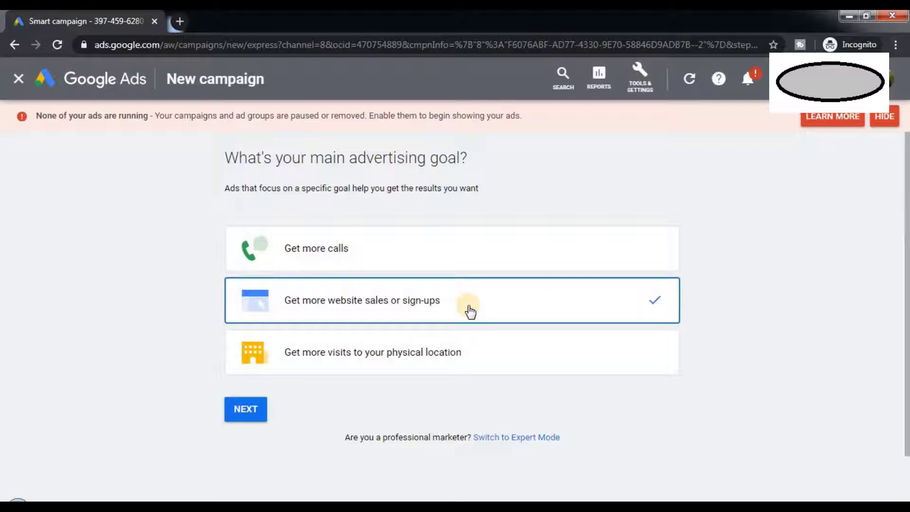
pyautogui.click(252, 415)
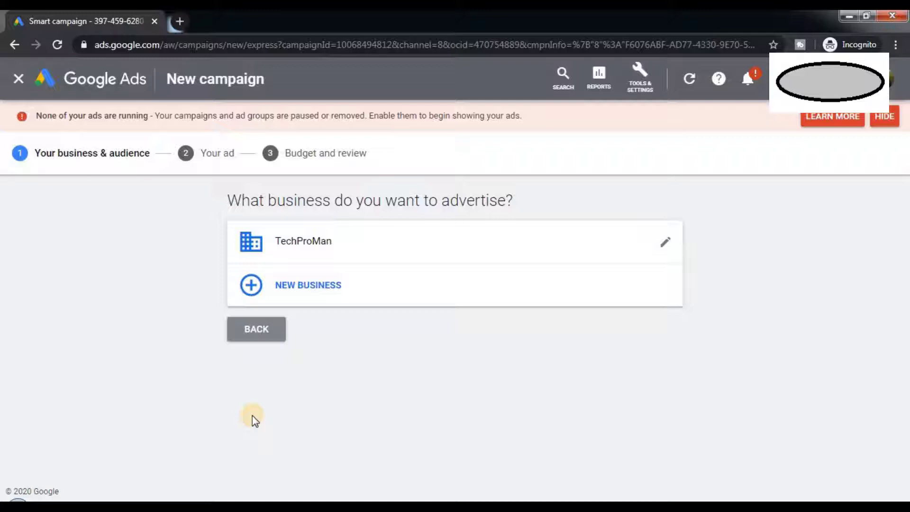
pyautogui.click(664, 245)
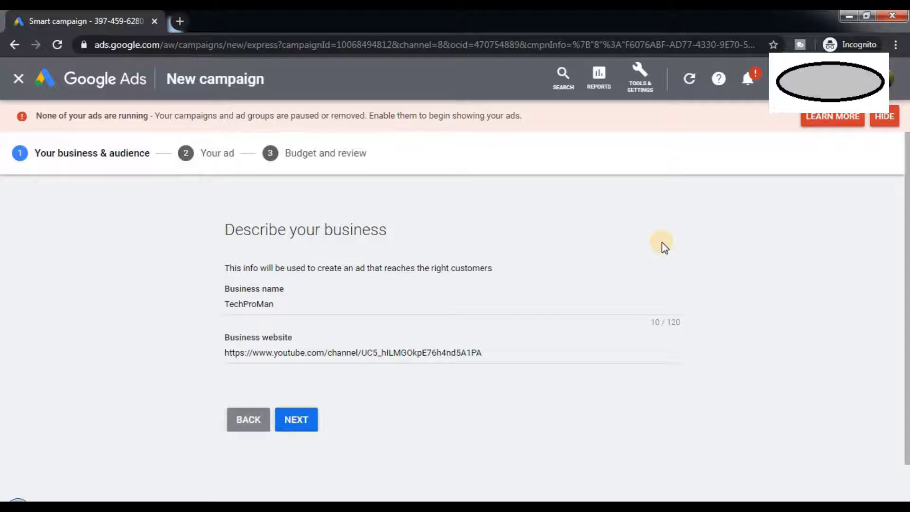
pyautogui.click(284, 423)
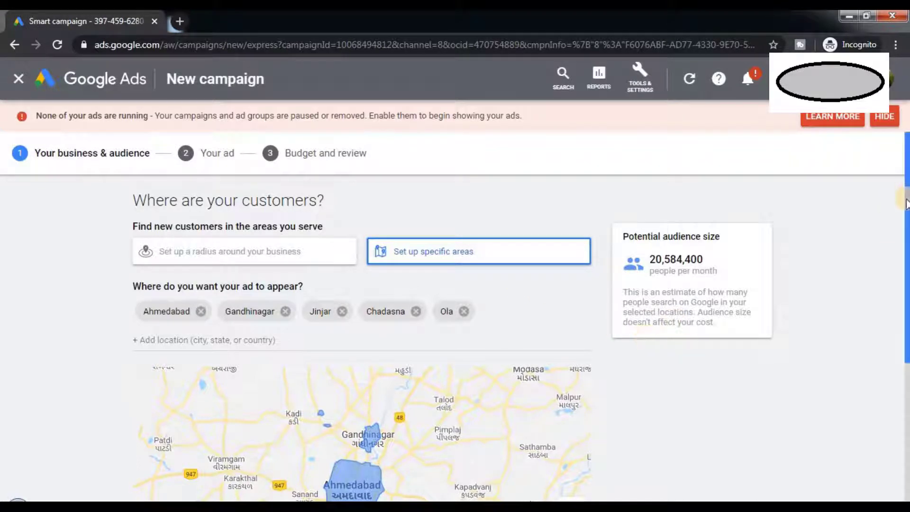
# Review the specific areas where the ad should appear and continue to the keyword themes with the listed locations
pyautogui.moveTo(906, 218); pyautogui.dragTo(905, 267)
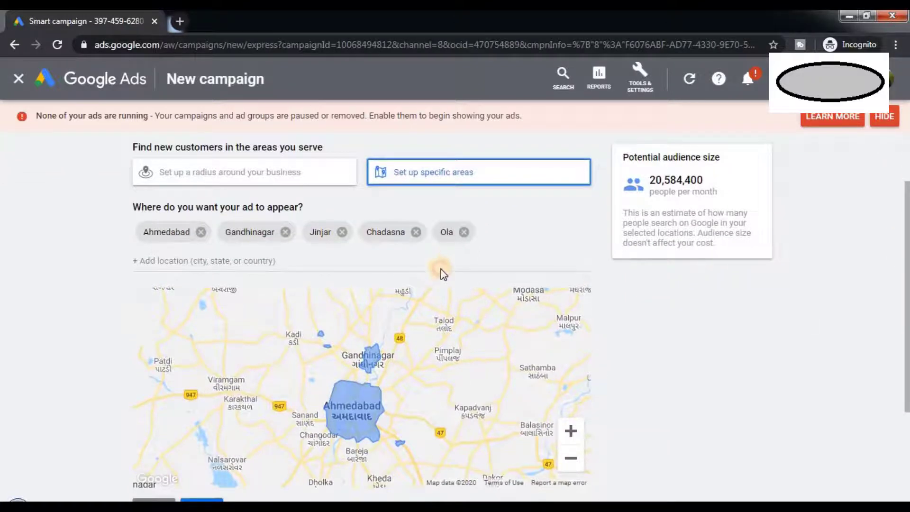
pyautogui.click(442, 272)
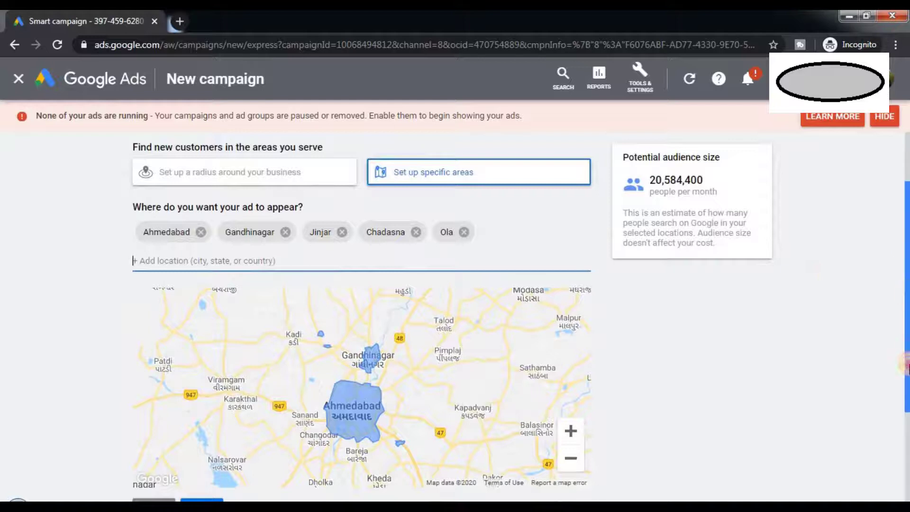
pyautogui.moveTo(906, 270); pyautogui.dragTo(907, 400)
pyautogui.click(204, 377)
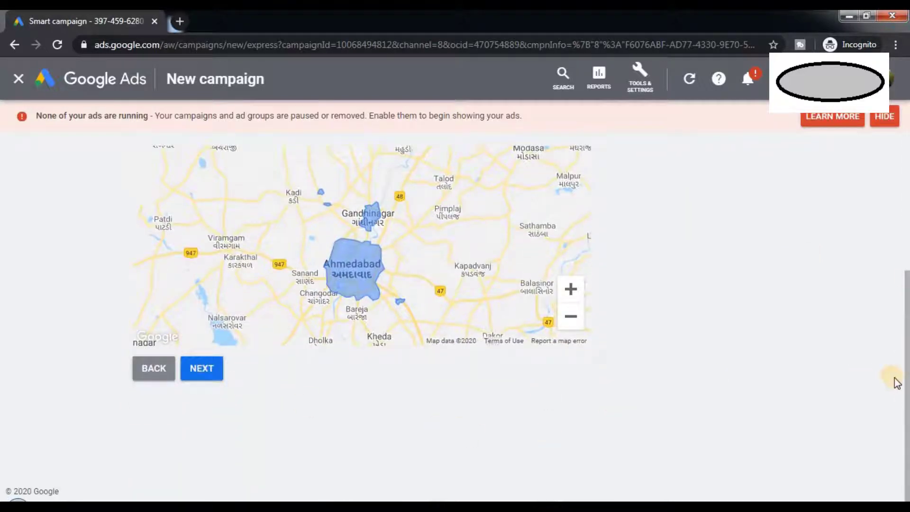
pyautogui.moveTo(906, 385); pyautogui.dragTo(504, 379)
pyautogui.click(214, 375)
pyautogui.click(216, 374)
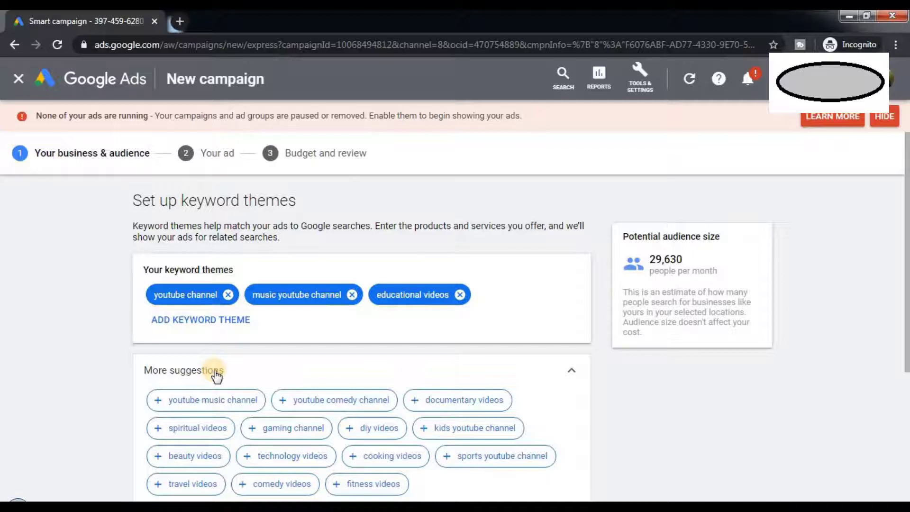
# Remove the "music youtube channel" keyword theme, enter "battery" as a new theme, and continue to the ad text
pyautogui.click(351, 294)
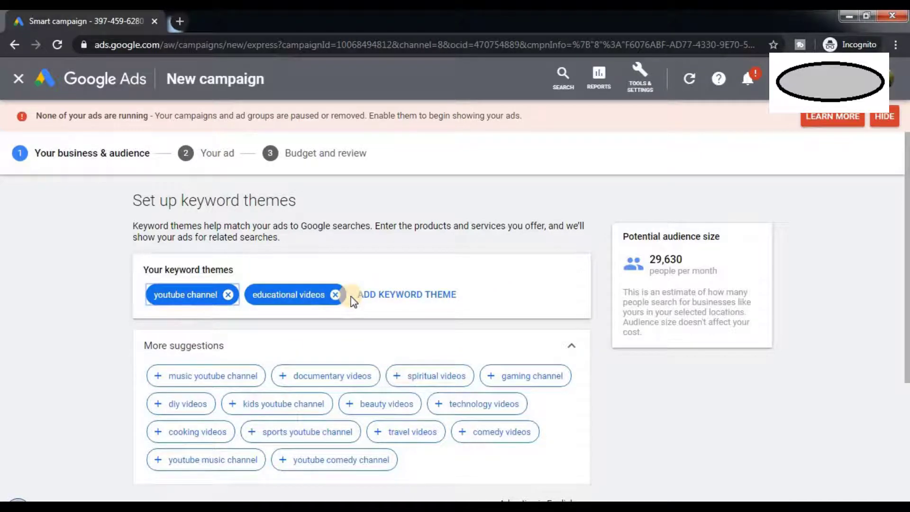
pyautogui.click(401, 294)
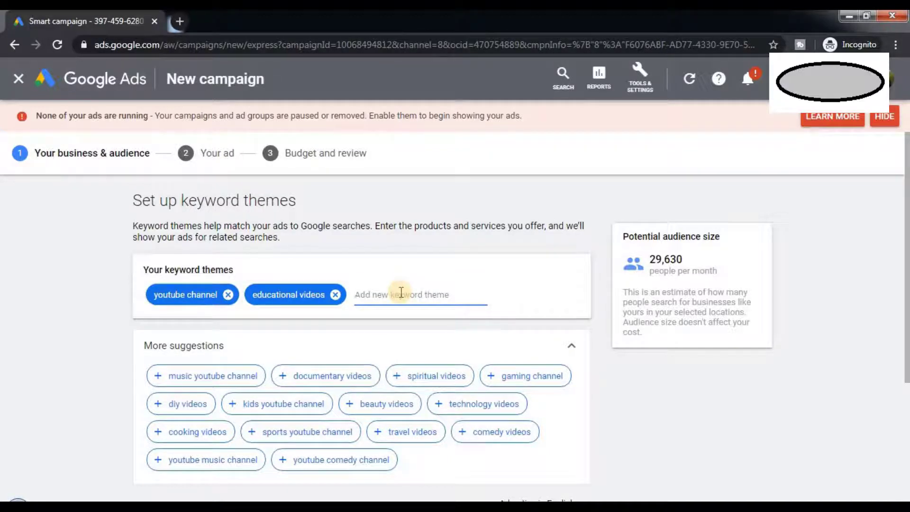
pyautogui.write('battery')
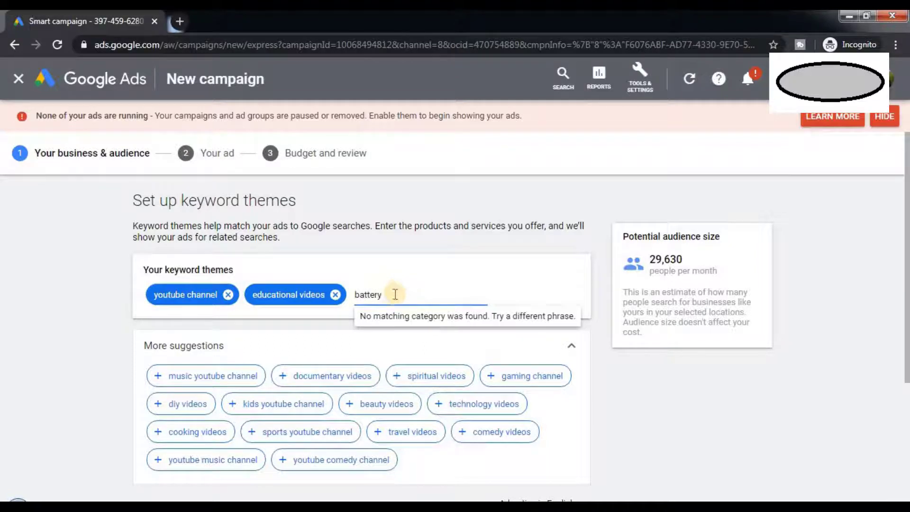
pyautogui.click(499, 296)
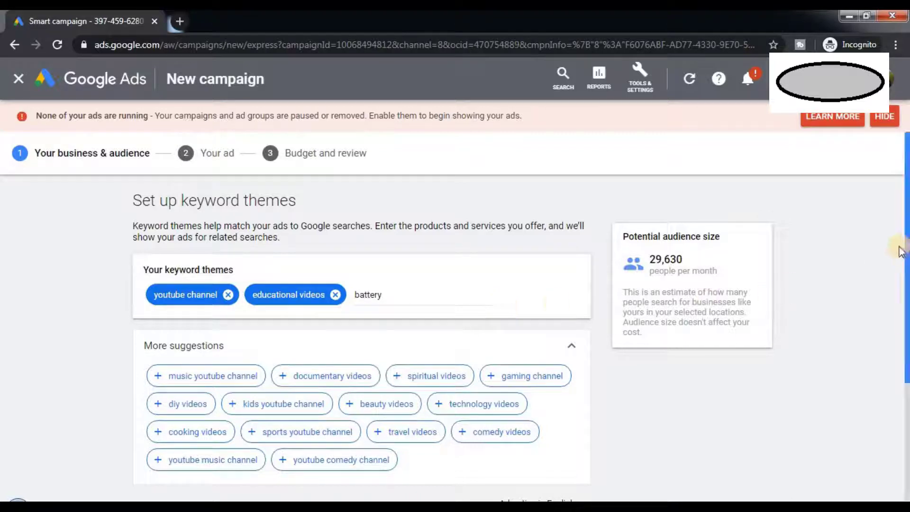
pyautogui.scroll(-3, 902, 312)
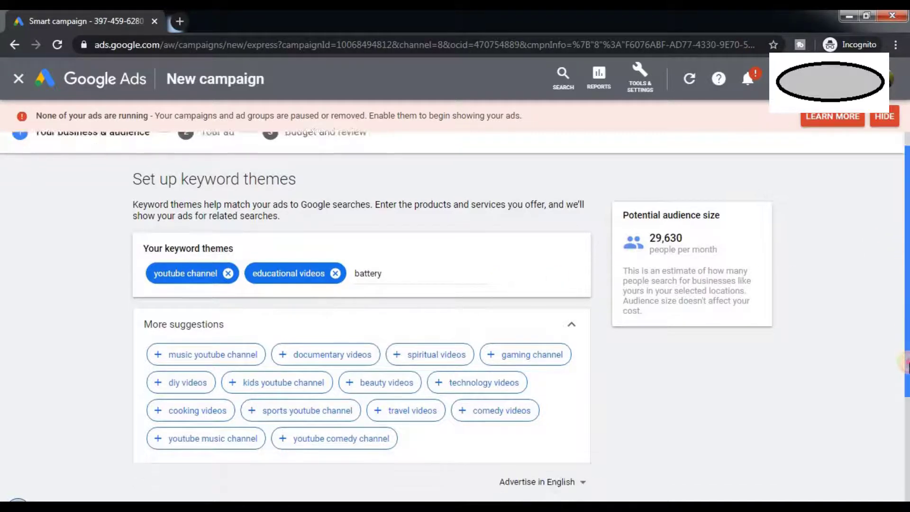
pyautogui.click(199, 379)
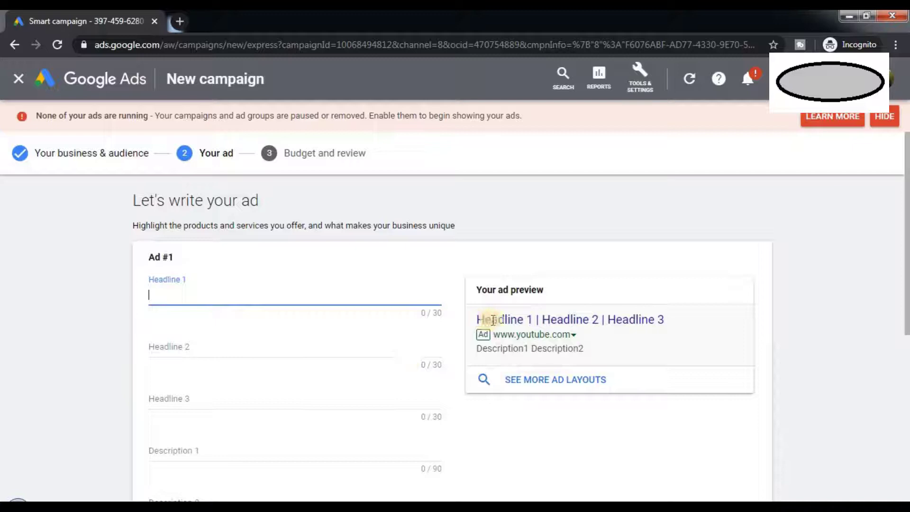
# Examine where the three headlines appear in the ad preview
pyautogui.doubleClick(516, 320)
pyautogui.click(599, 322)
pyautogui.moveTo(600, 322); pyautogui.dragTo(569, 322)
pyautogui.moveTo(664, 320); pyautogui.dragTo(636, 321)
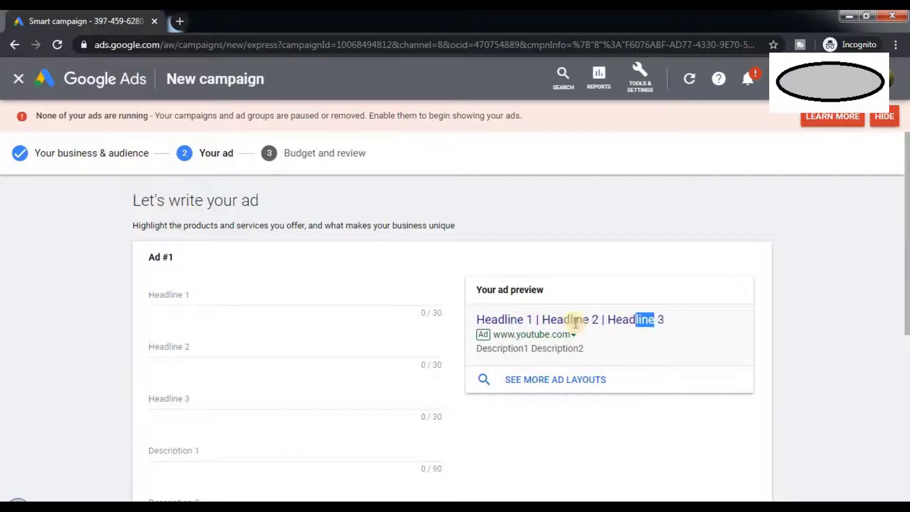
# Go through the headline and description fields of Ad #1 and try to continue with them left empty
pyautogui.click(224, 299)
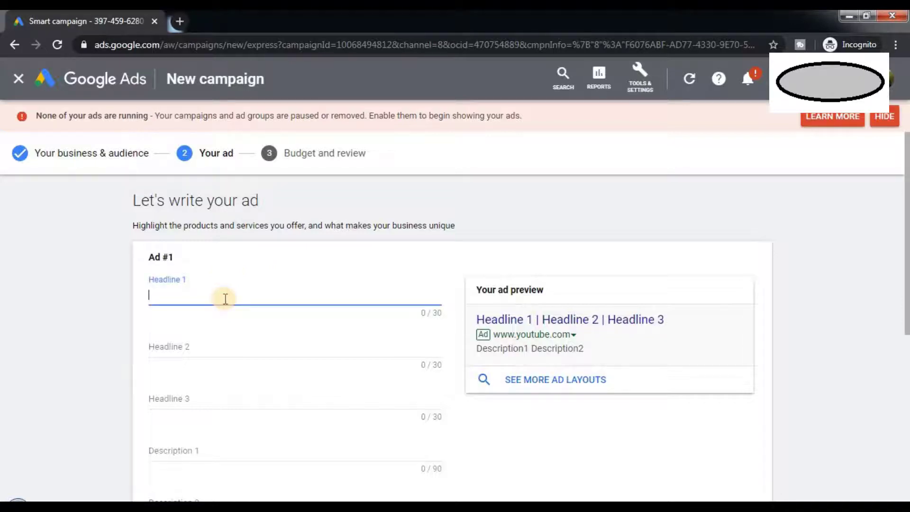
pyautogui.click(219, 351)
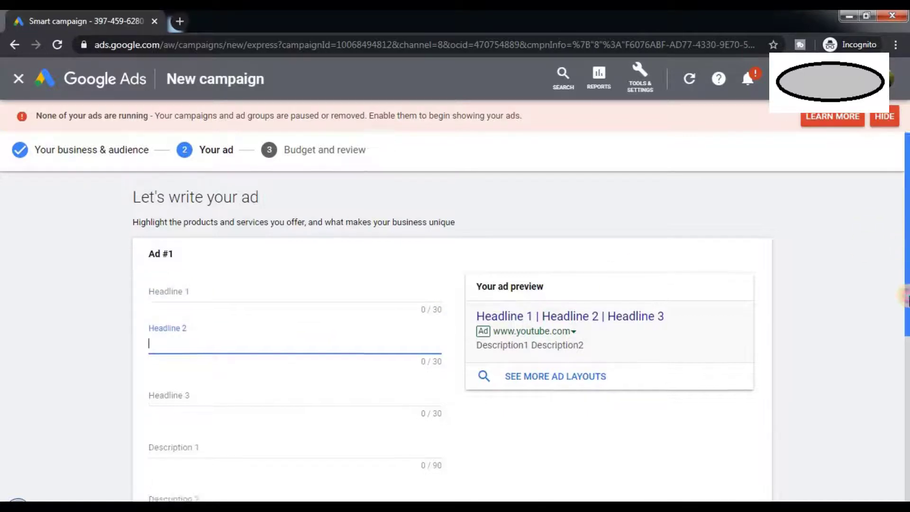
pyautogui.scroll(-2, 431, 315)
pyautogui.click(296, 304)
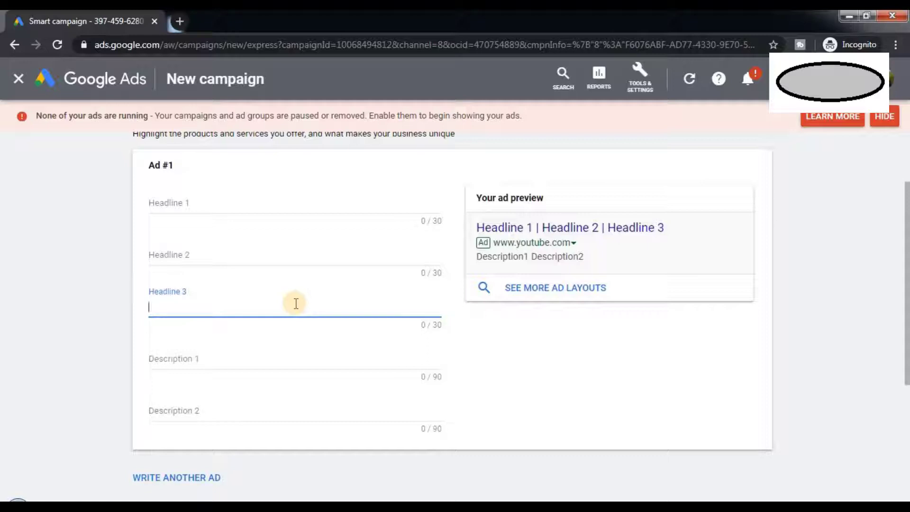
pyautogui.click(218, 359)
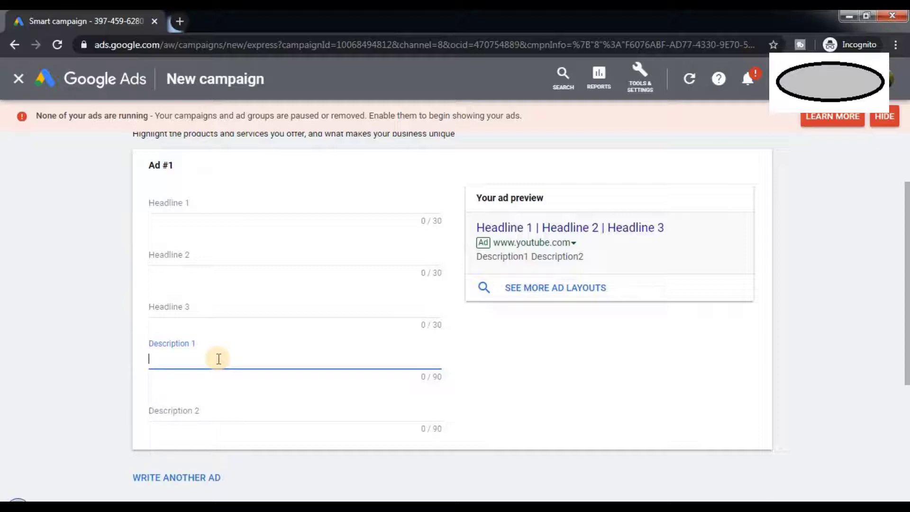
pyautogui.moveTo(906, 238); pyautogui.dragTo(906, 343)
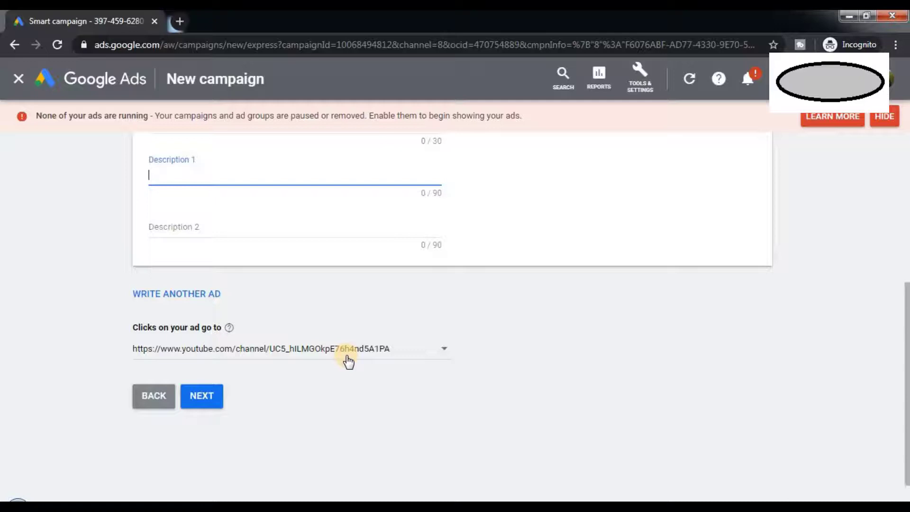
pyautogui.click(199, 395)
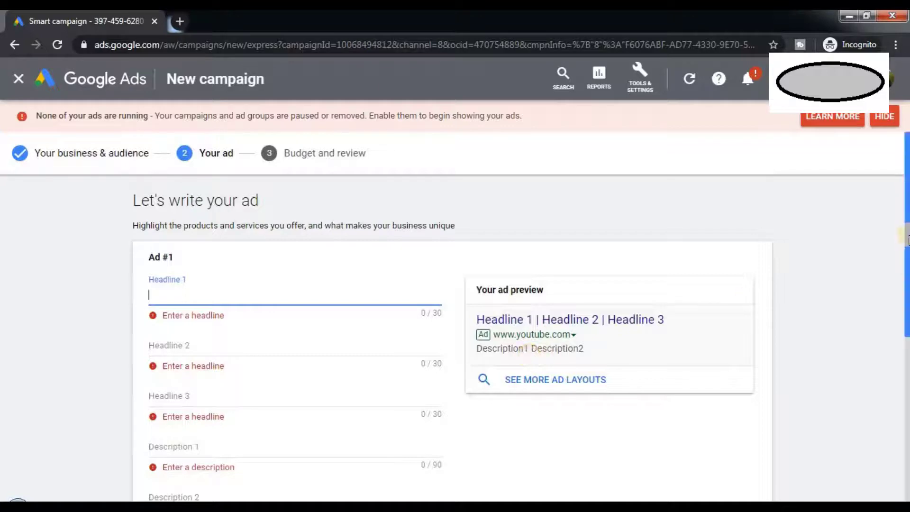
pyautogui.click(900, 385)
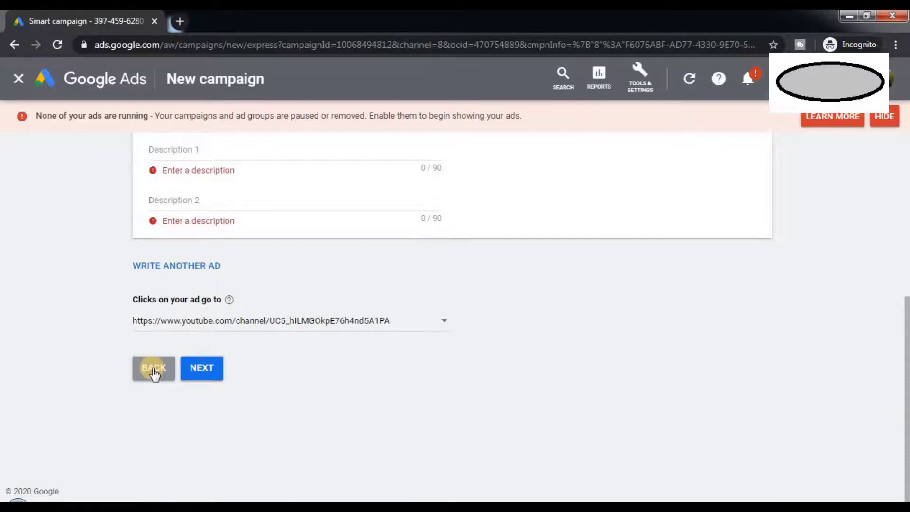
# Leave the new campaign setup and discard the ad in progress
pyautogui.click(18, 79)
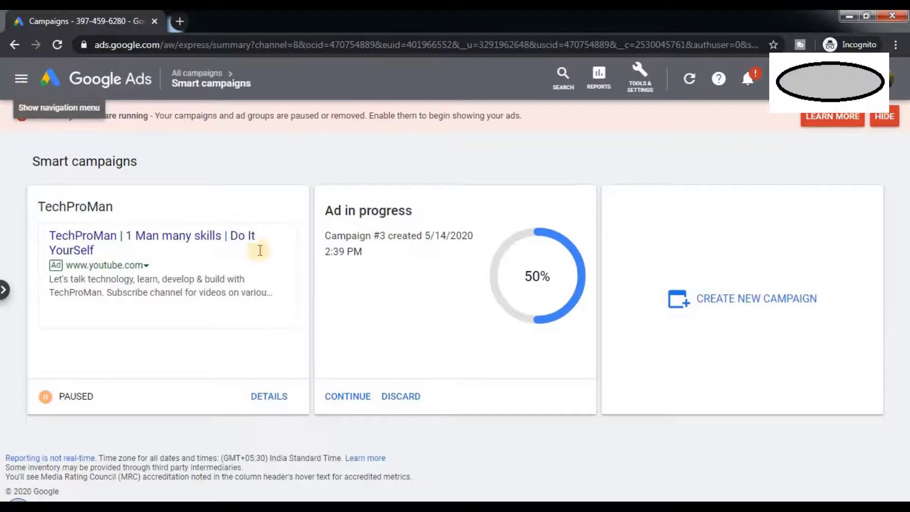
pyautogui.click(402, 398)
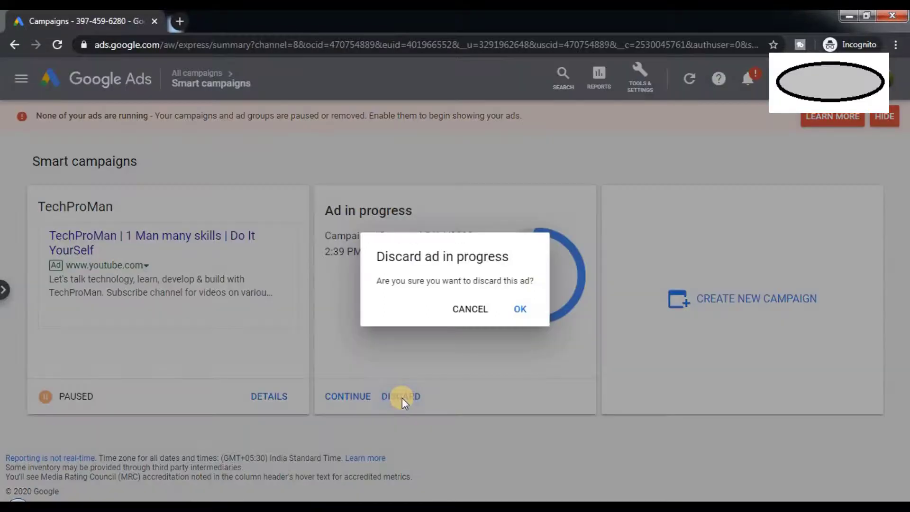
pyautogui.click(519, 311)
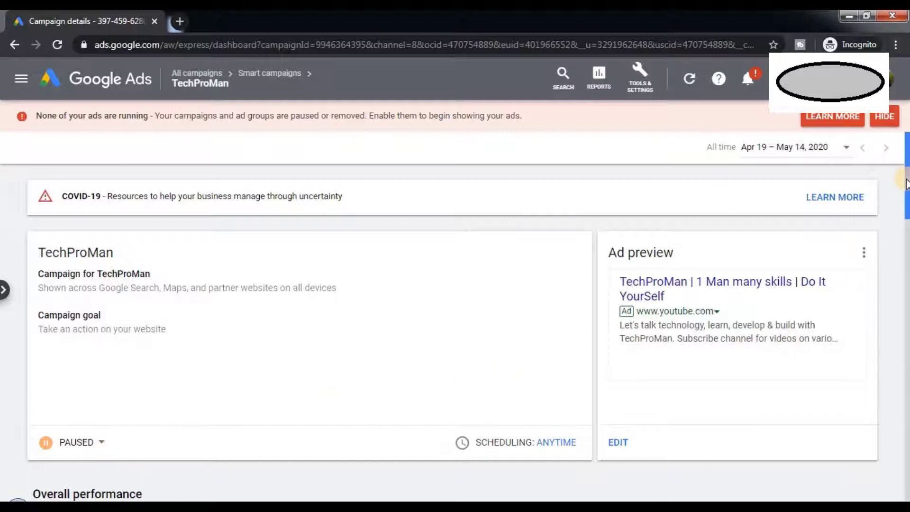
# Review the TechProMan campaign's overall performance and the available reporting date ranges, leaving the range at all time
pyautogui.moveTo(905, 183); pyautogui.dragTo(908, 254)
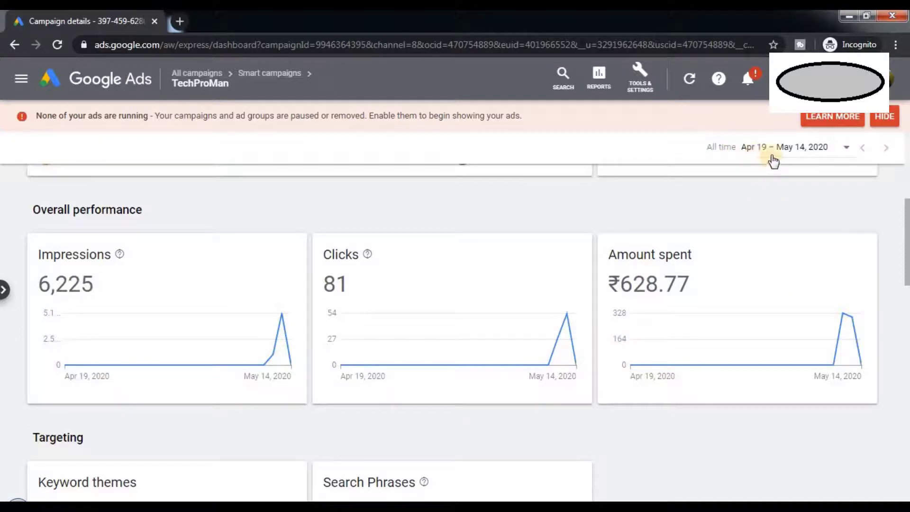
pyautogui.click(843, 150)
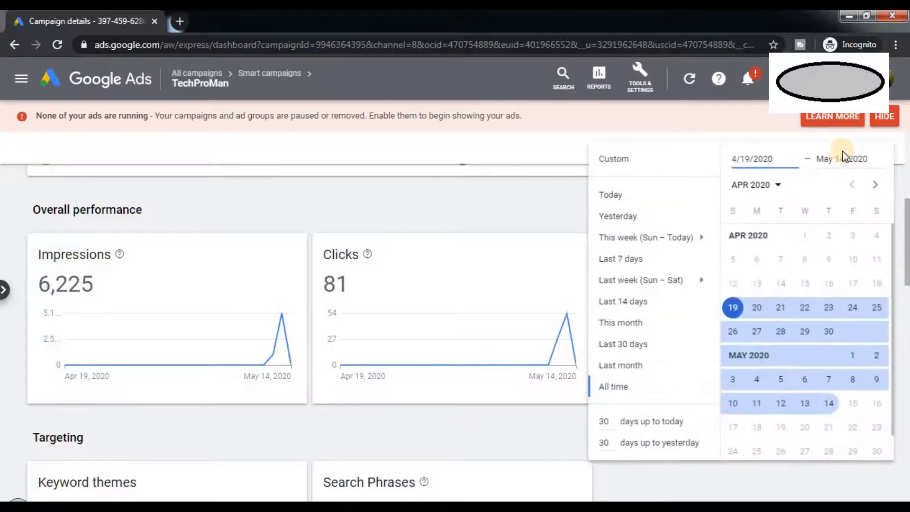
pyautogui.click(492, 200)
# Review the campaign's keyword themes and search phrases, including the full phrase list with statuses, and close the list without saving
pyautogui.moveTo(906, 214); pyautogui.dragTo(893, 285)
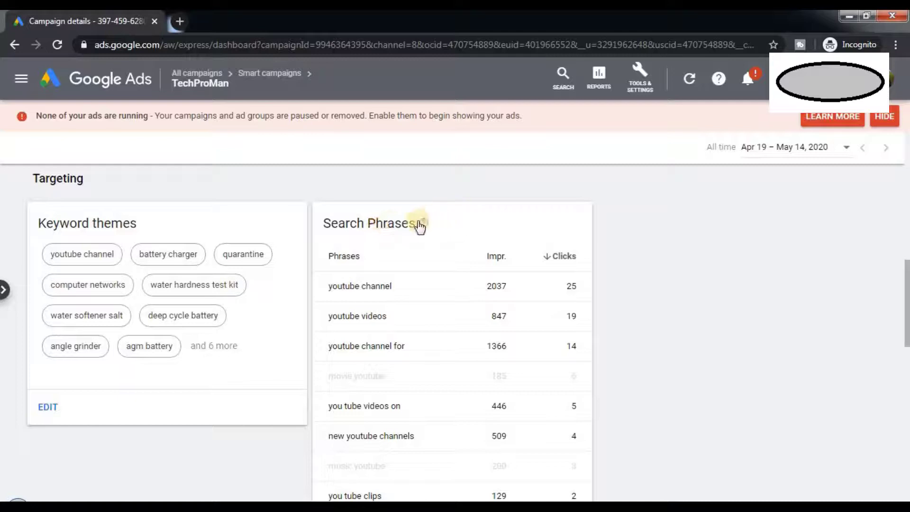
pyautogui.moveTo(421, 228)
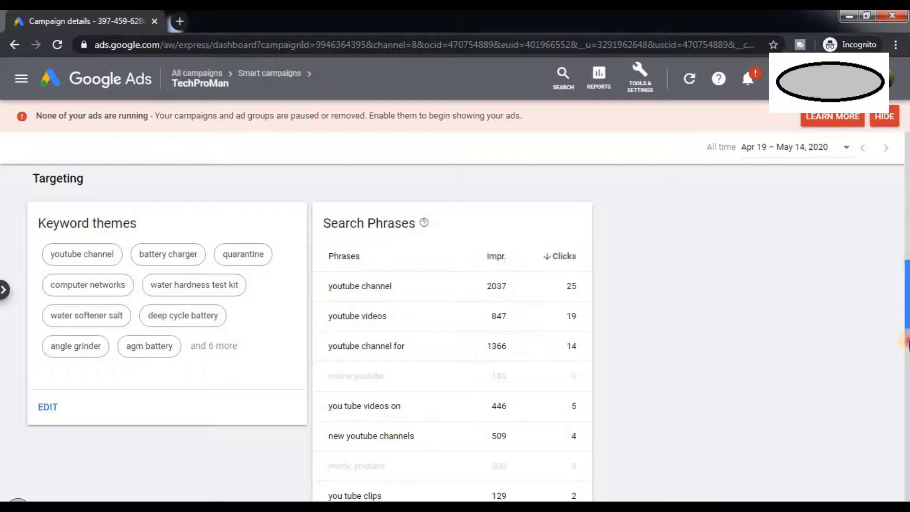
pyautogui.click(907, 348)
pyautogui.click(904, 265)
pyautogui.moveTo(904, 264); pyautogui.dragTo(904, 316)
pyautogui.moveTo(332, 246); pyautogui.dragTo(398, 251)
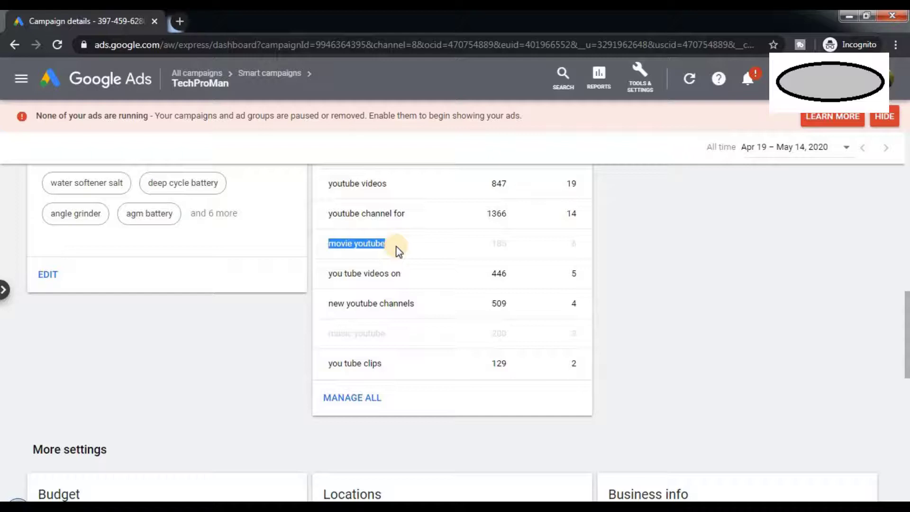
pyautogui.click(355, 400)
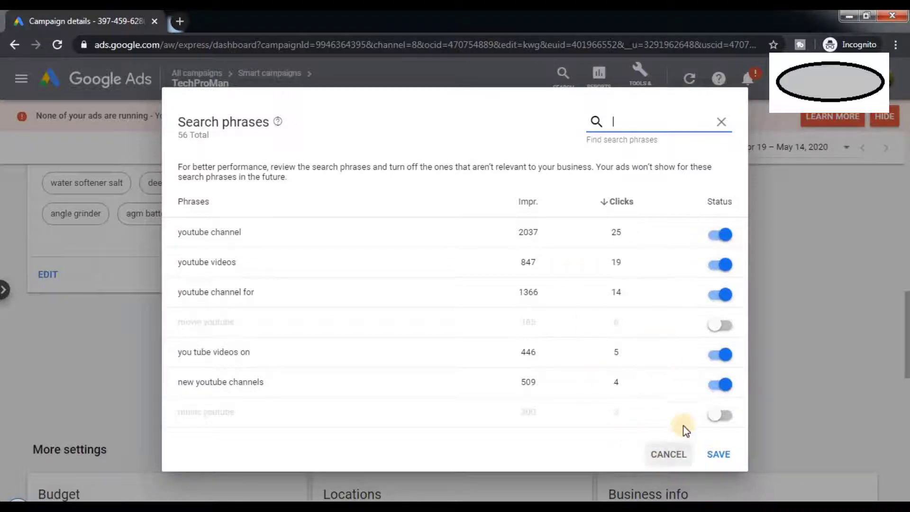
pyautogui.click(676, 457)
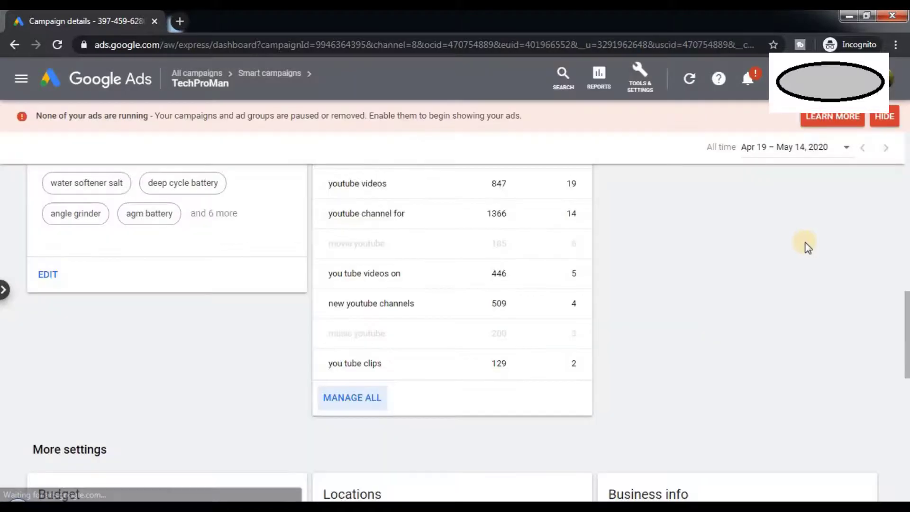
# Examine the headlines in the TechProMan campaign's ad preview
pyautogui.moveTo(907, 311); pyautogui.dragTo(908, 179)
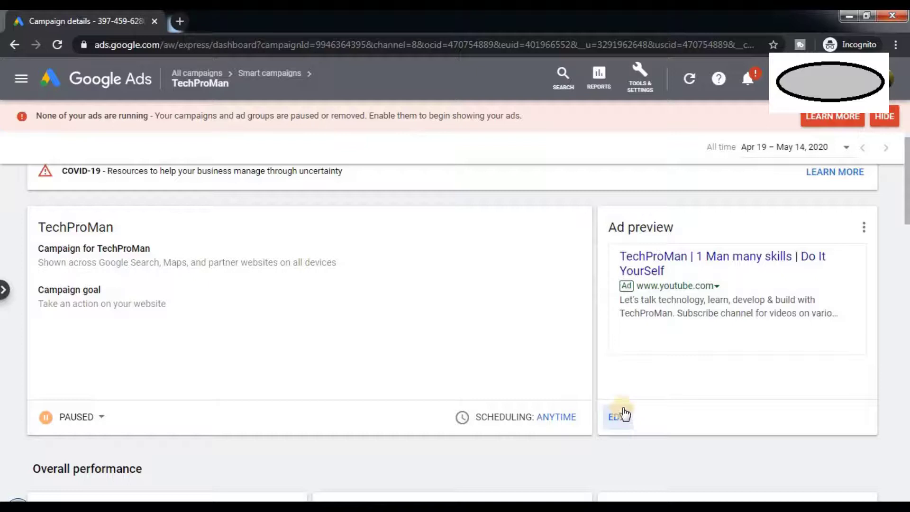
pyautogui.doubleClick(680, 255)
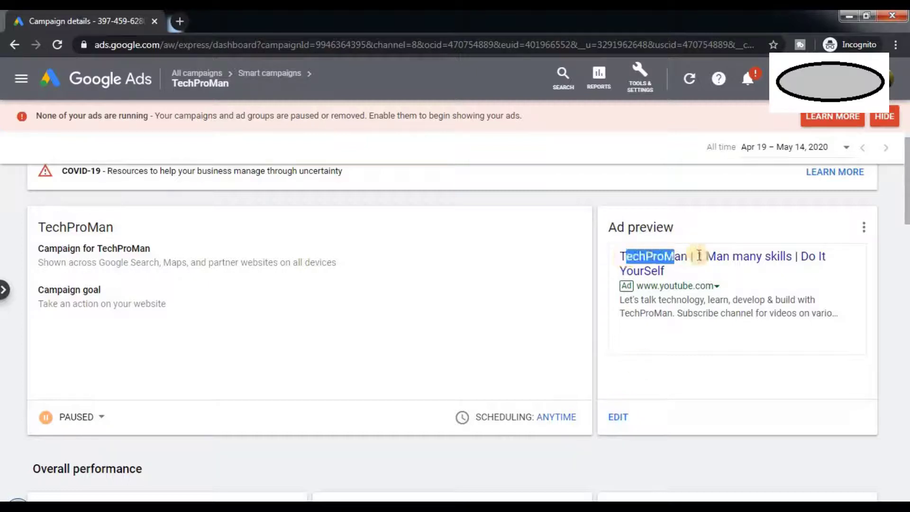
pyautogui.moveTo(715, 255); pyautogui.dragTo(834, 259)
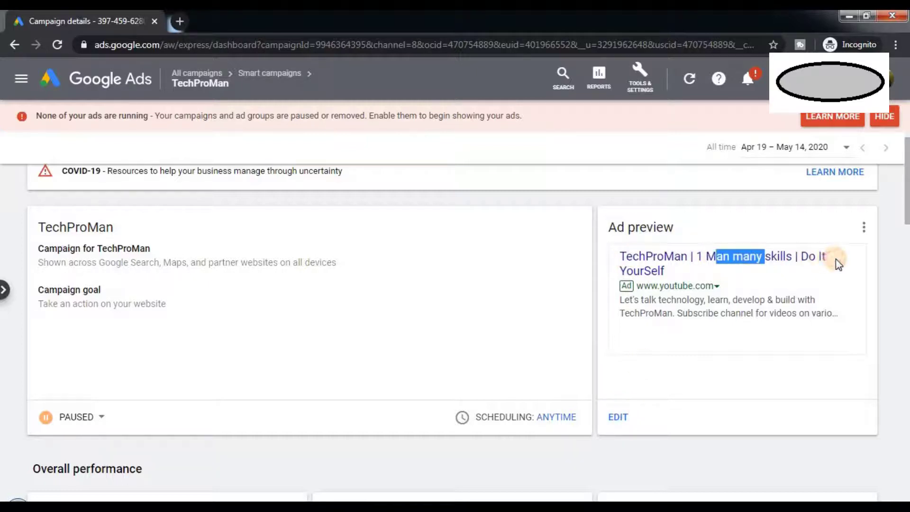
# Examine the ad description in the TechProMan ad preview and the campaign editing options available for it
pyautogui.moveTo(660, 300); pyautogui.dragTo(771, 313)
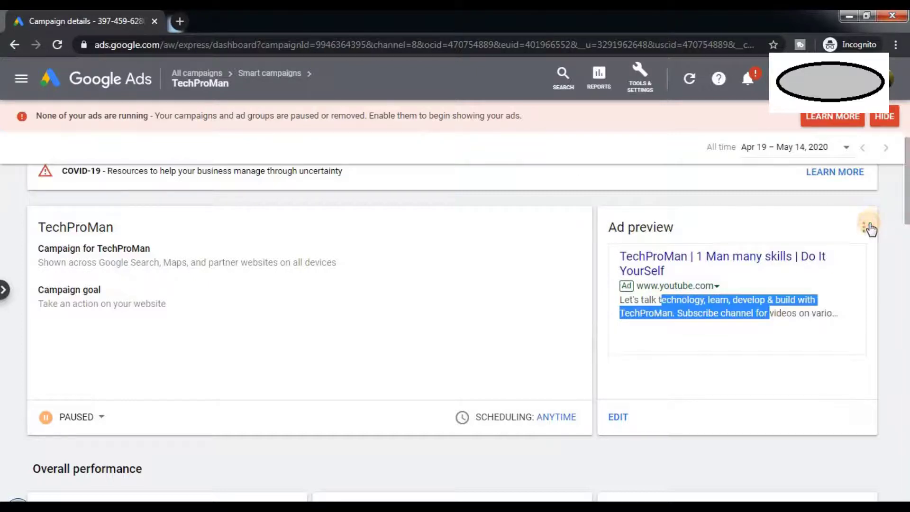
pyautogui.click(870, 229)
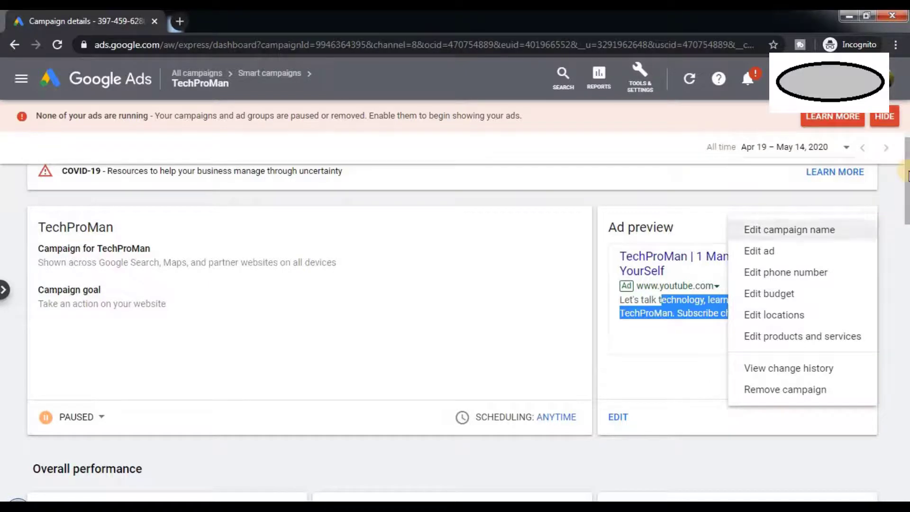
# Review the campaign's budget, locations and other additional settings, opening the daily budget for editing and closing it without saving
pyautogui.moveTo(908, 175); pyautogui.dragTo(907, 394)
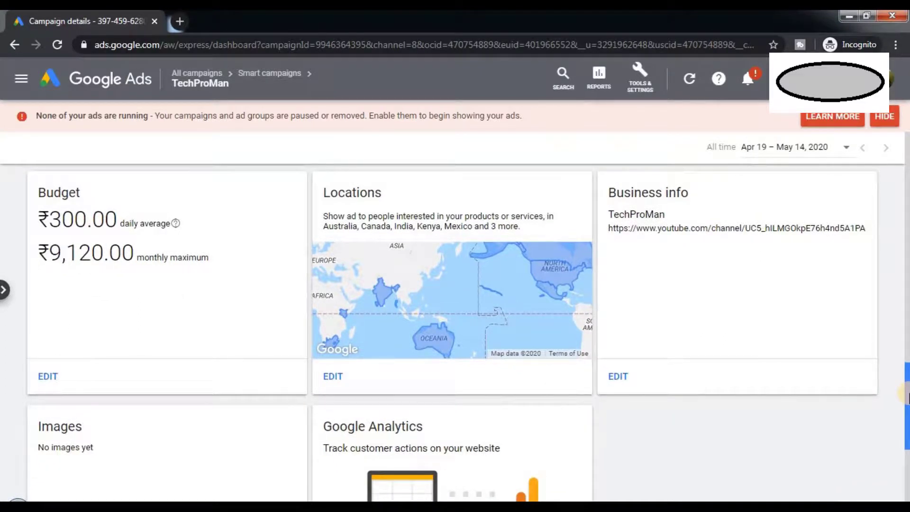
pyautogui.moveTo(907, 439); pyautogui.dragTo(907, 397)
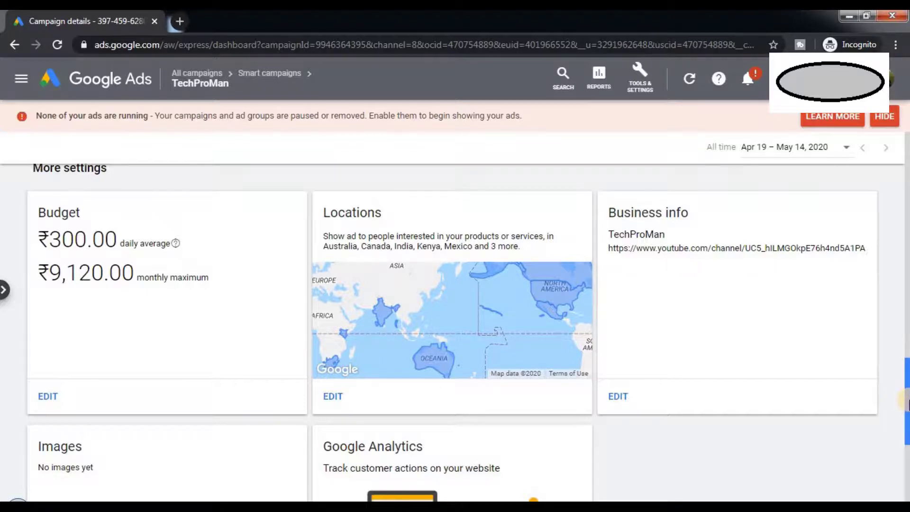
pyautogui.scroll(-5, 903, 457)
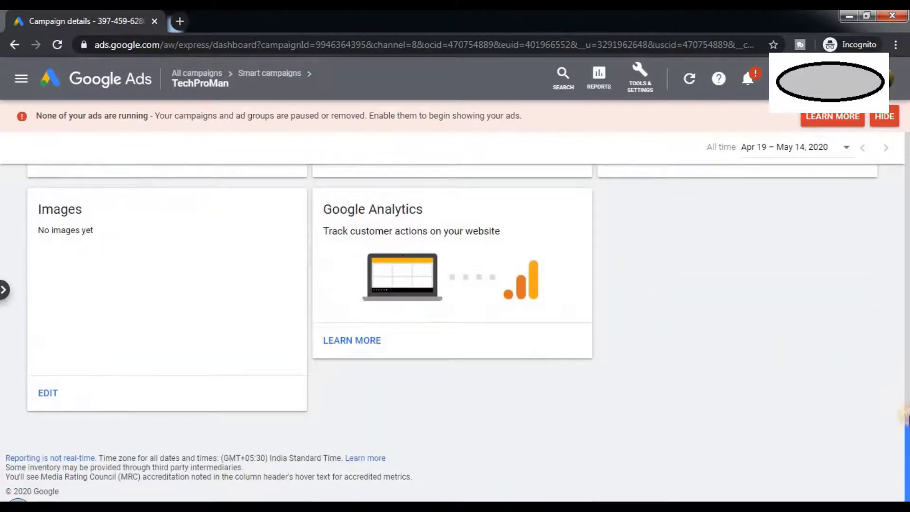
pyautogui.scroll(2, 905, 412)
pyautogui.scroll(4, 904, 409)
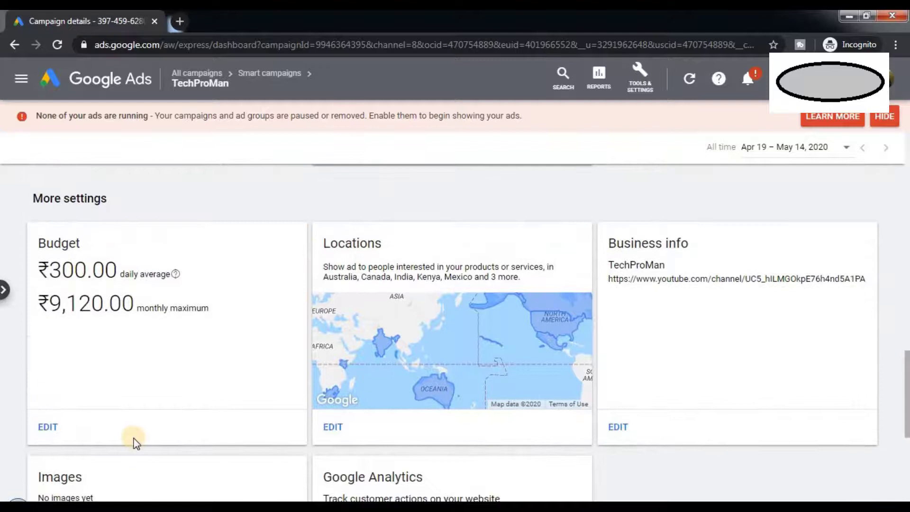
pyautogui.click(49, 427)
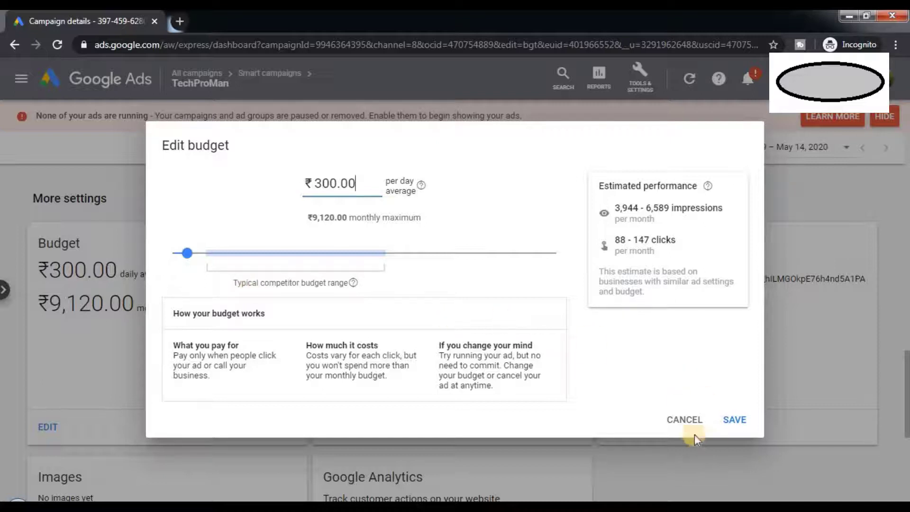
pyautogui.click(684, 427)
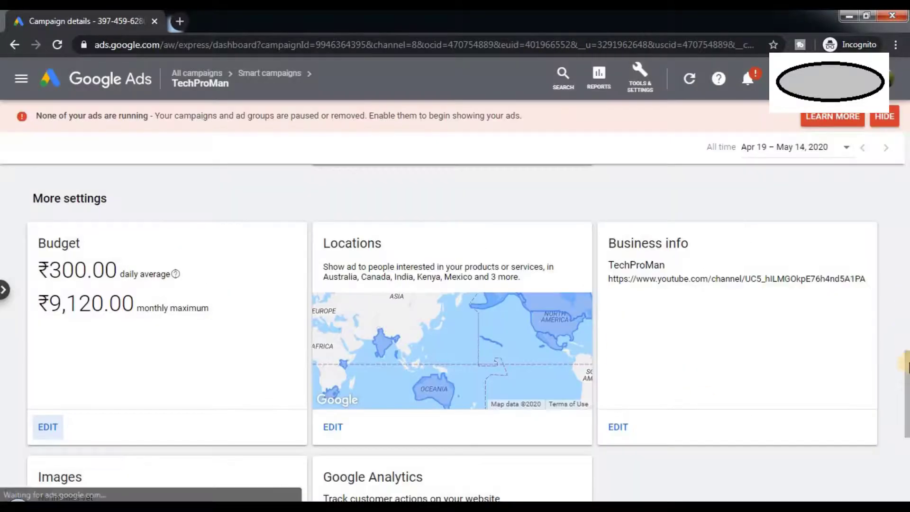
# Look over the images and Google Analytics settings, and hide the notice that no ads are running
pyautogui.scroll(-4, 906, 408)
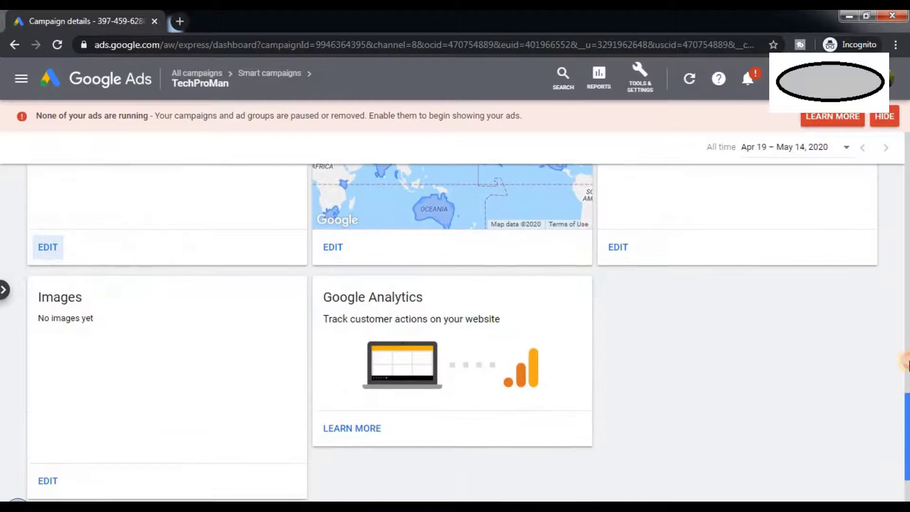
pyautogui.scroll(10, 906, 375)
pyautogui.scroll(10, 906, 219)
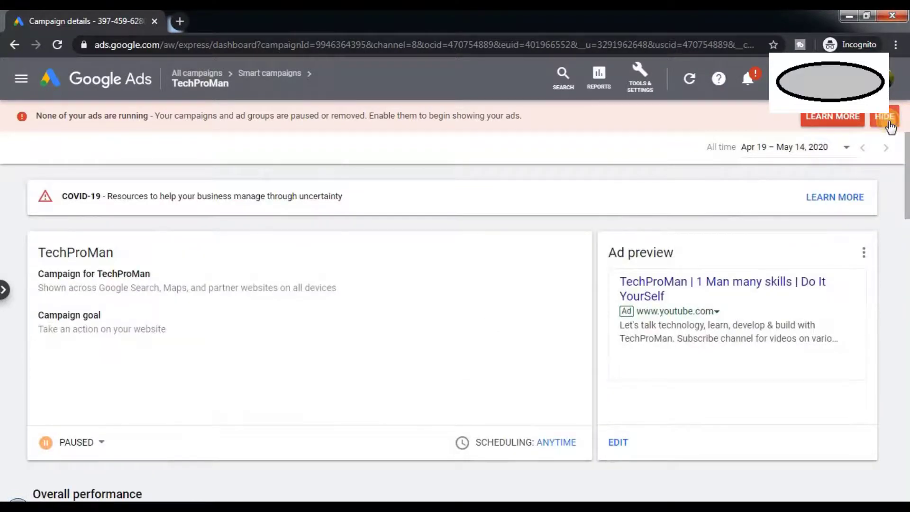
pyautogui.click(884, 117)
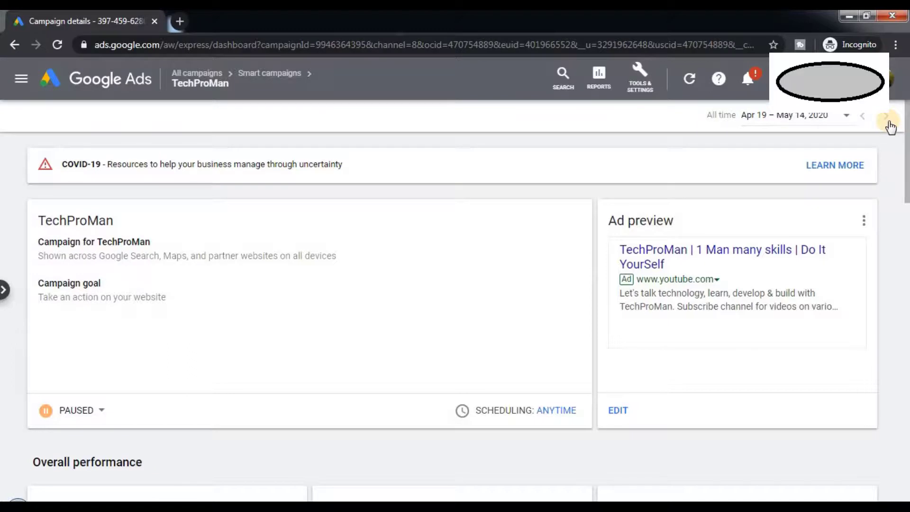
# Open Keyword Planner's new keyword discovery and check its targeted locations, closing them without saving
pyautogui.click(647, 88)
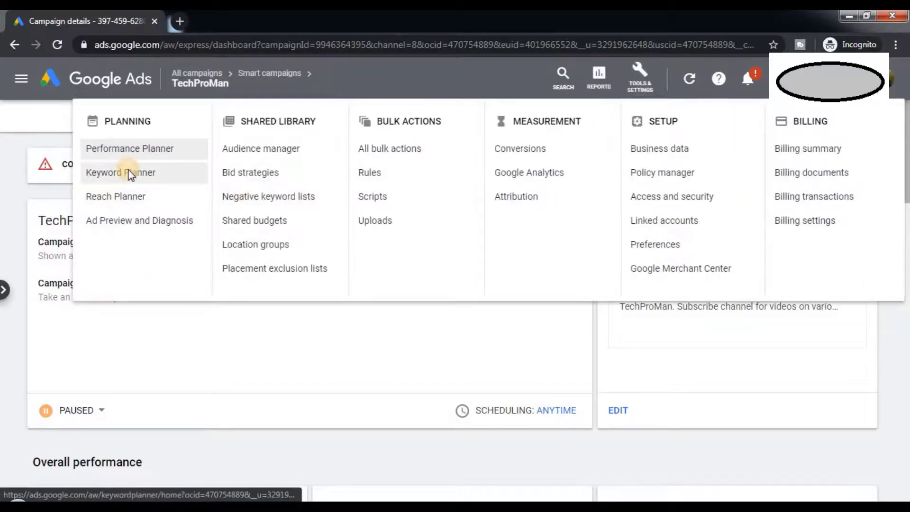
pyautogui.click(130, 174)
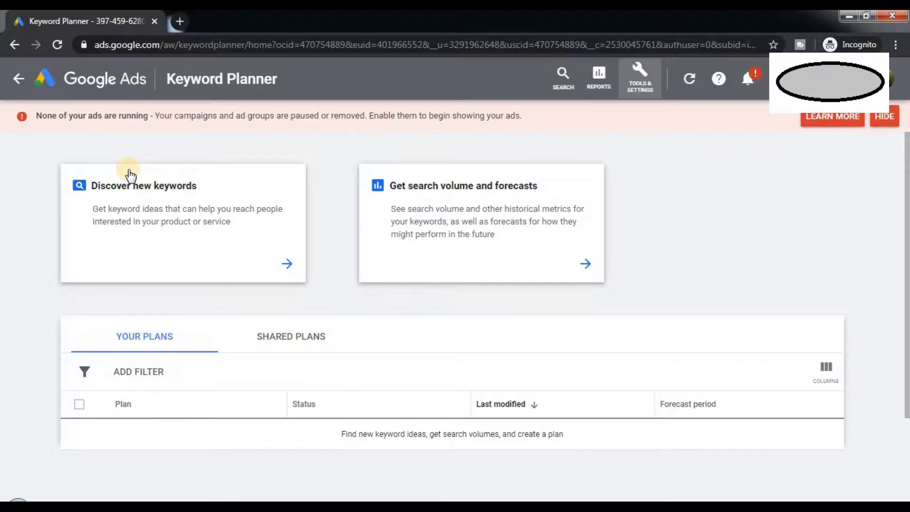
pyautogui.click(288, 267)
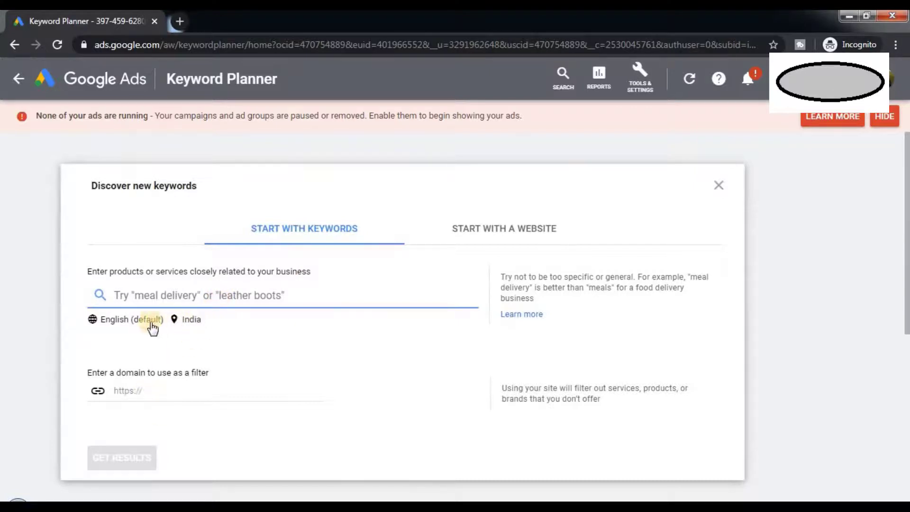
pyautogui.click(191, 319)
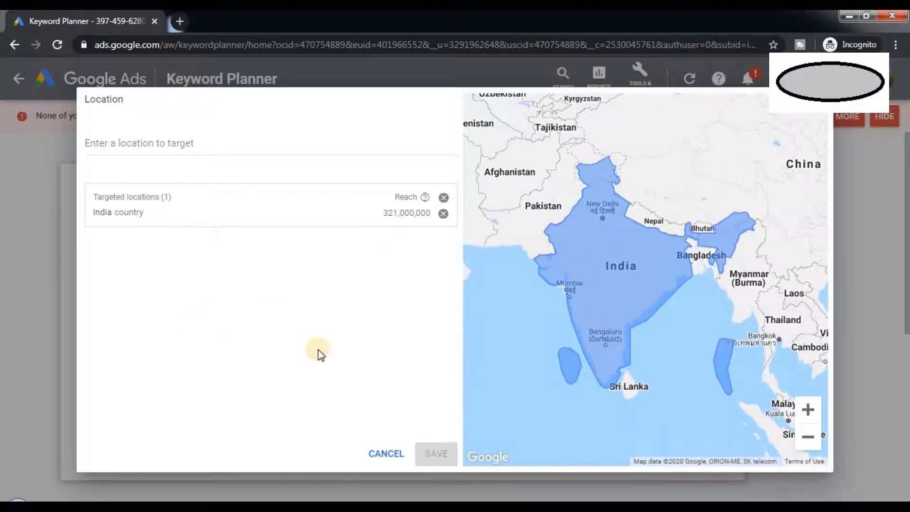
pyautogui.click(395, 453)
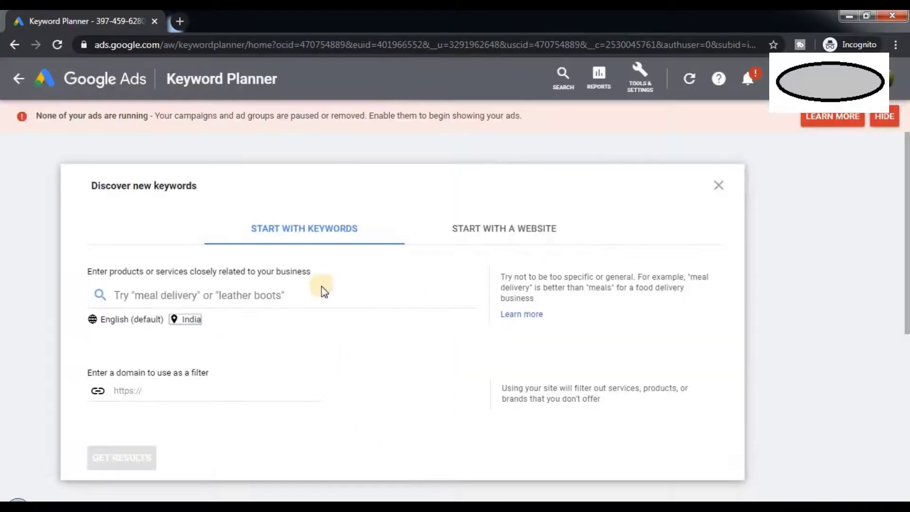
# Enter "battery charger" as the product or service for discovering new keywords
pyautogui.click(322, 295)
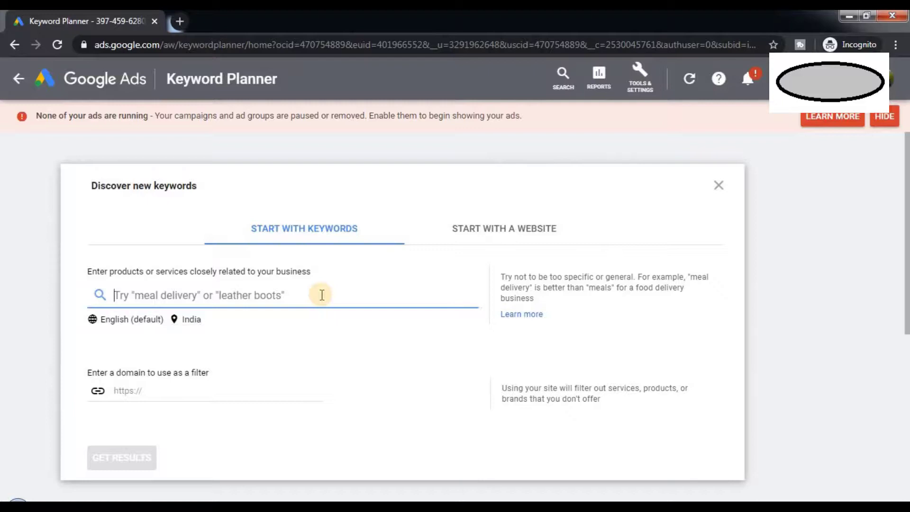
pyautogui.write('batte')
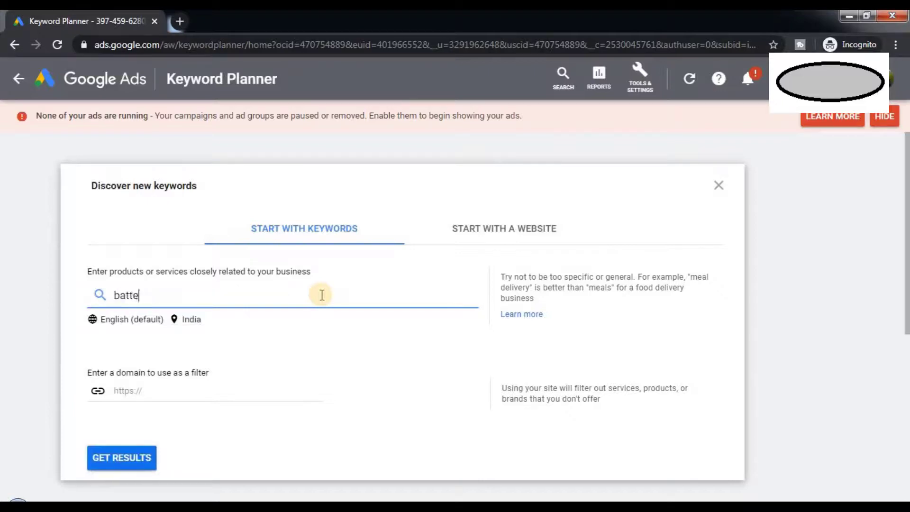
pyautogui.write('ry charger')
# Add the United States as a targeted location for the keyword search and save the locations
pyautogui.click(190, 319)
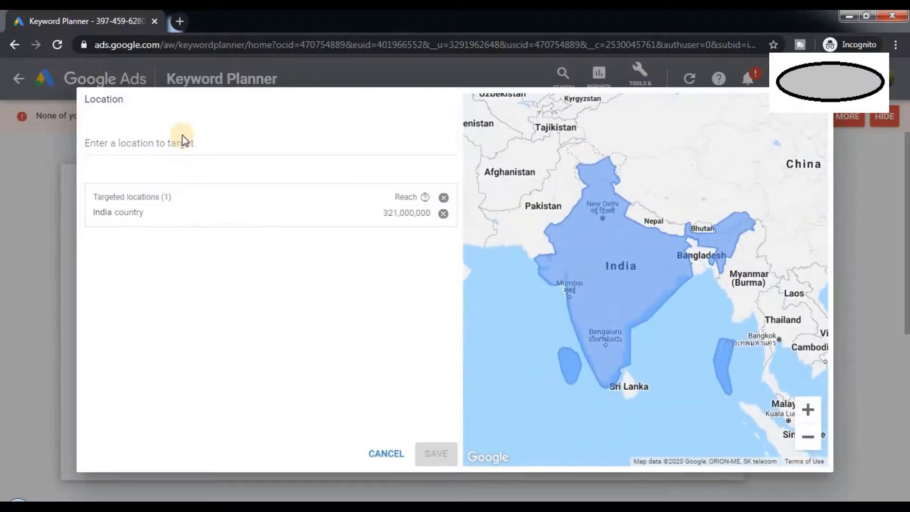
pyautogui.click(183, 144)
pyautogui.write('united')
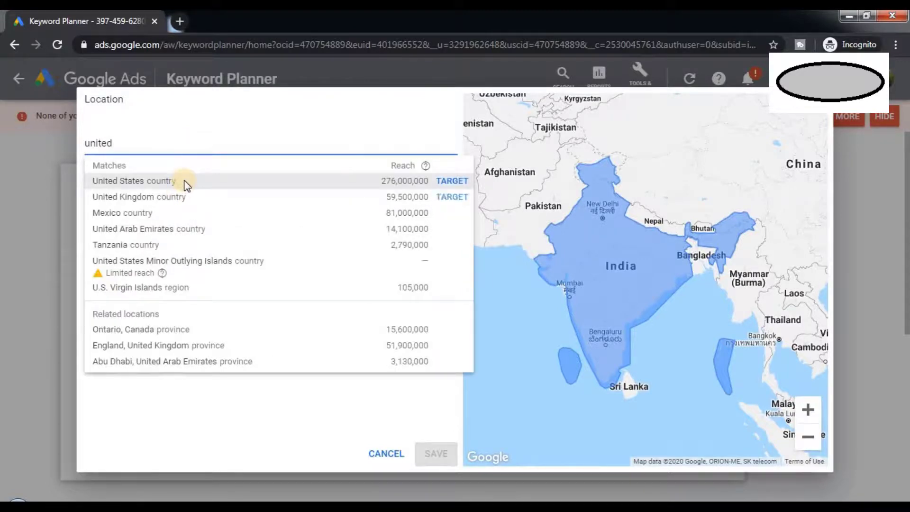
pyautogui.click(183, 182)
pyautogui.click(447, 458)
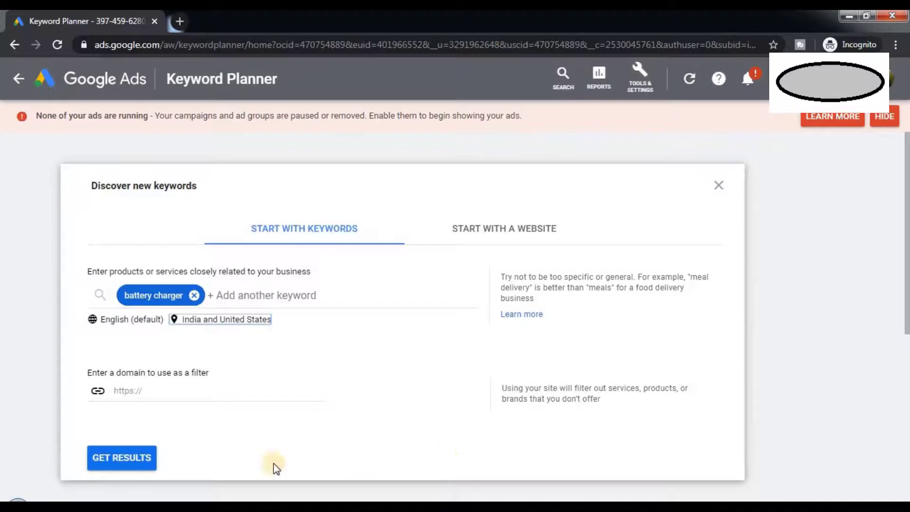
# Get the keyword ideas for battery charger and widen the keyword column so the full keywords can be read
pyautogui.click(141, 457)
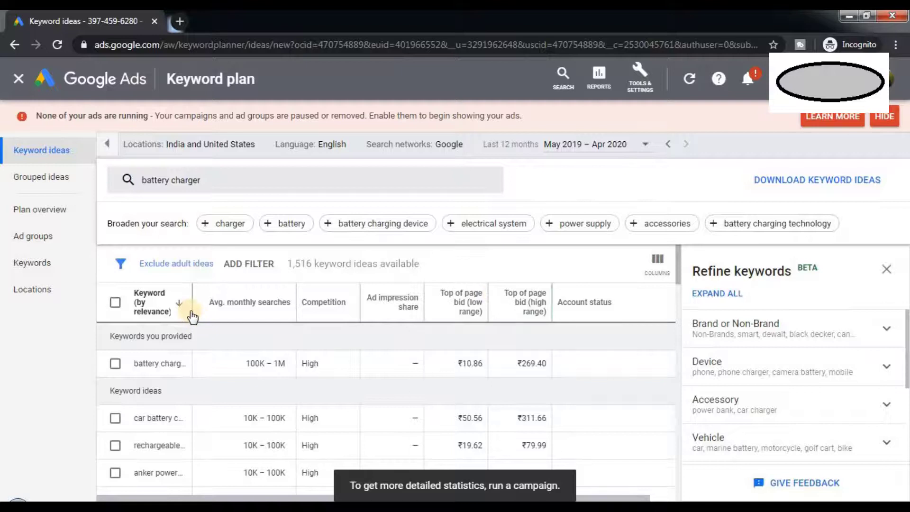
pyautogui.moveTo(193, 311); pyautogui.dragTo(249, 310)
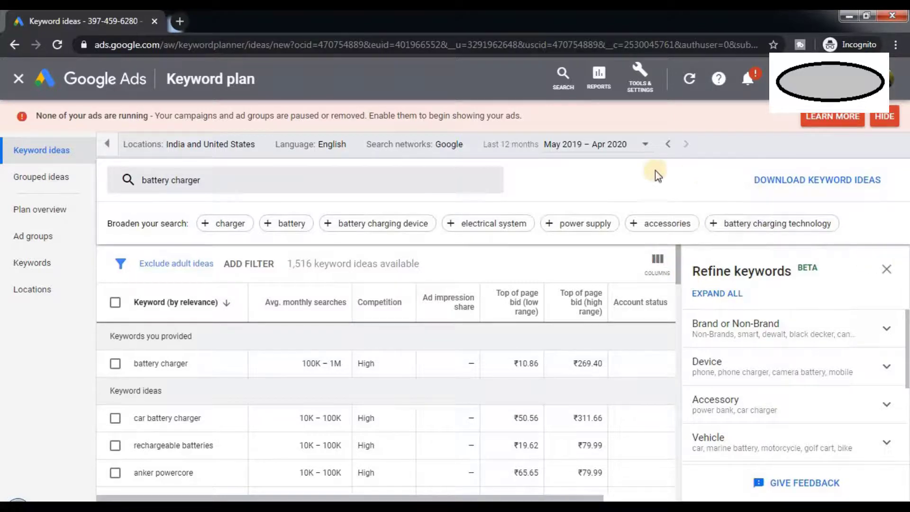
# Close the keyword plan and Keyword Planner, returning to the TechProMan campaign details
pyautogui.click(636, 95)
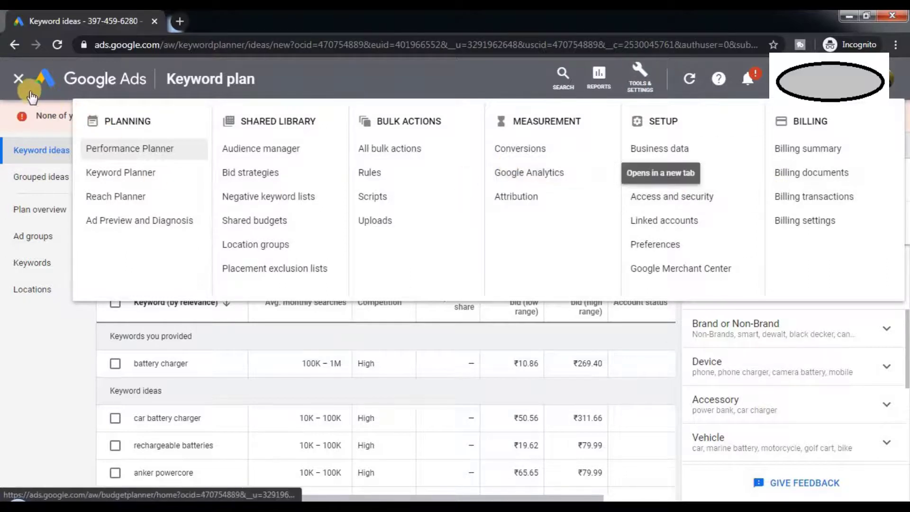
pyautogui.click(18, 78)
pyautogui.click(18, 79)
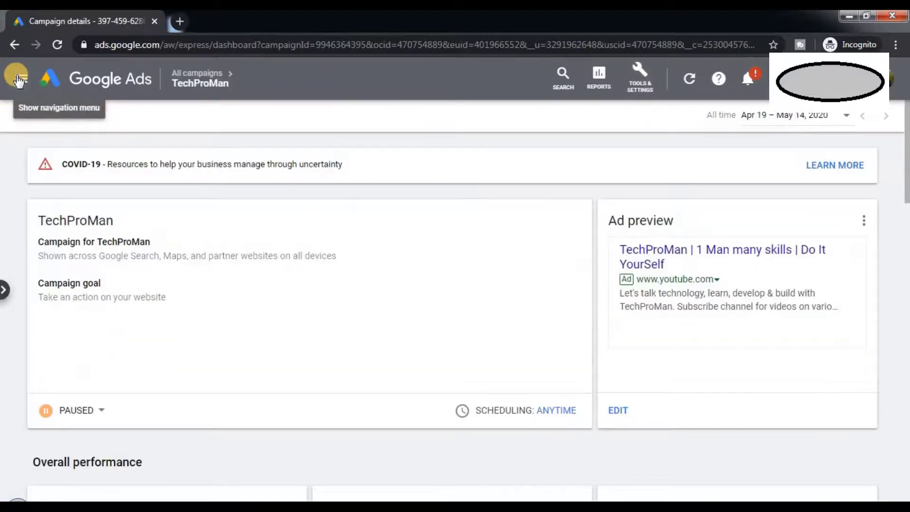
# Open the account's billing summary and review the balance, payment threshold and recent transactions total
pyautogui.click(644, 92)
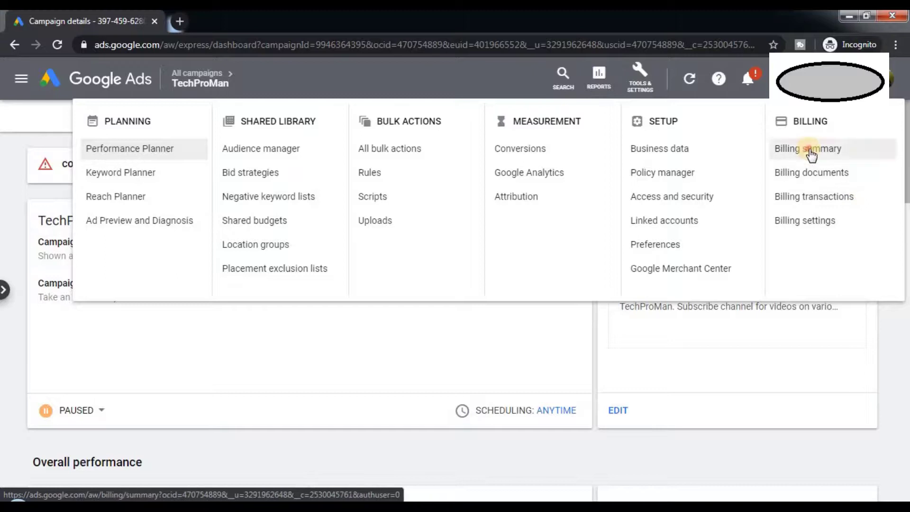
pyautogui.click(809, 149)
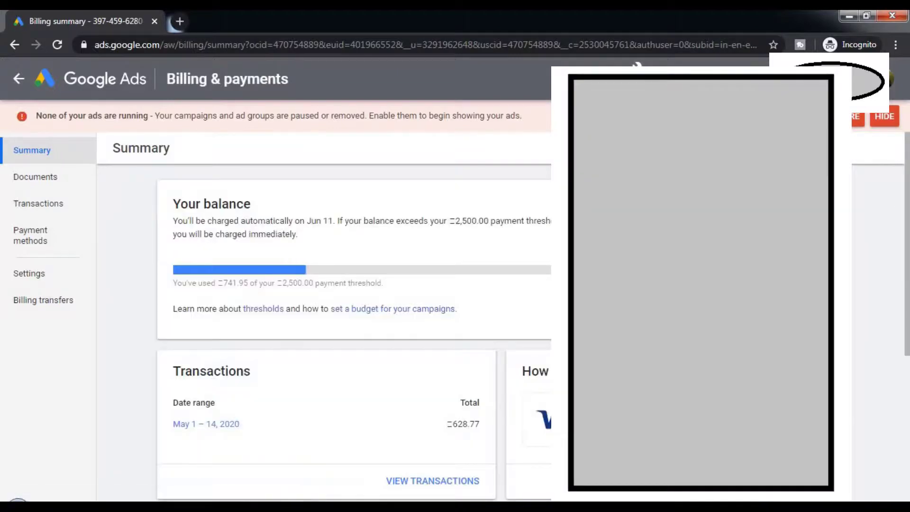
pyautogui.scroll(-1, 906, 213)
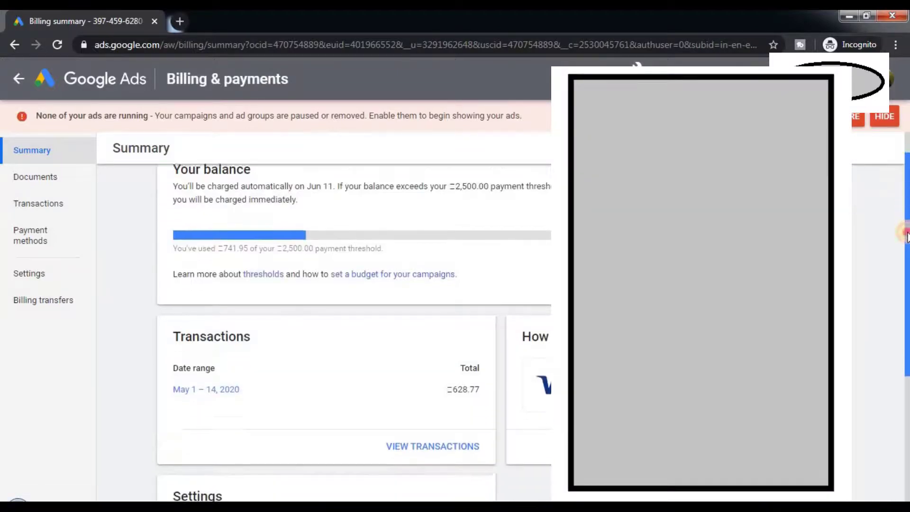
pyautogui.scroll(1, 906, 213)
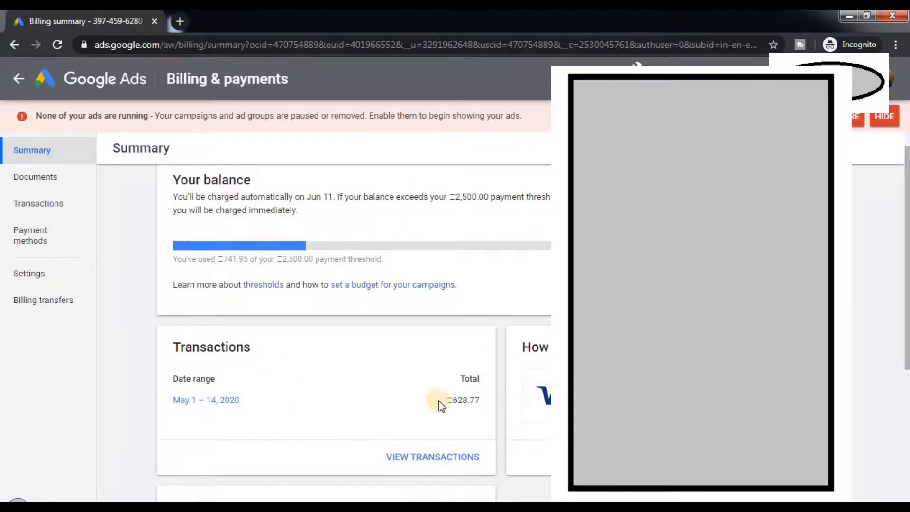
pyautogui.click(455, 400)
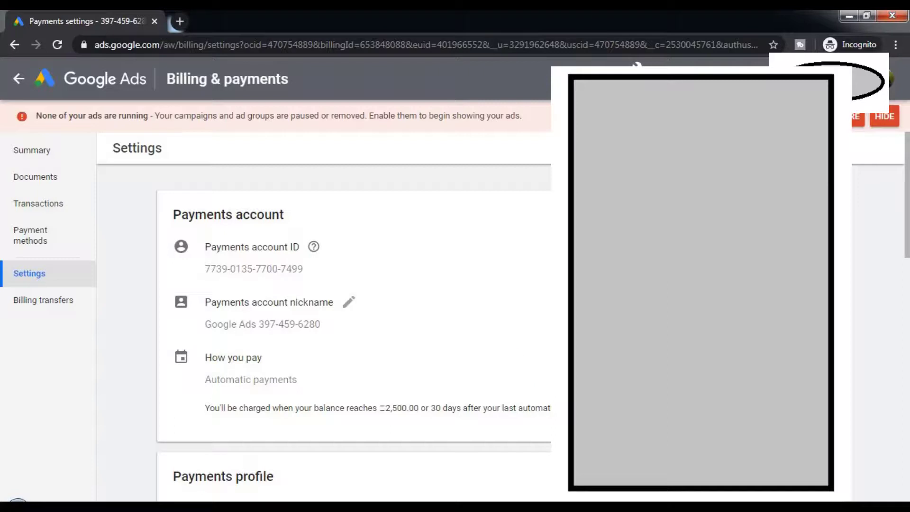
# Review the billing settings, covering the payments account, how payments are made and the payments profile
pyautogui.moveTo(906, 218); pyautogui.dragTo(906, 303)
pyautogui.click(35, 155)
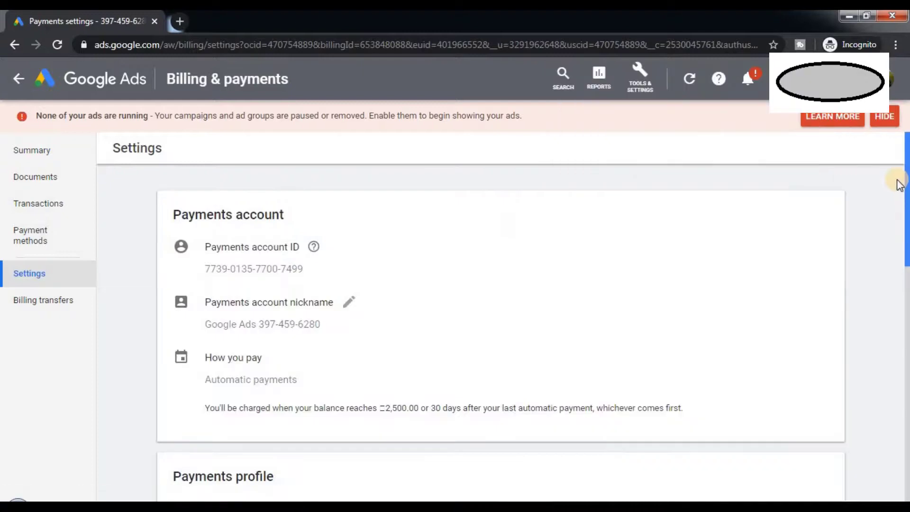
pyautogui.moveTo(905, 170); pyautogui.dragTo(906, 260)
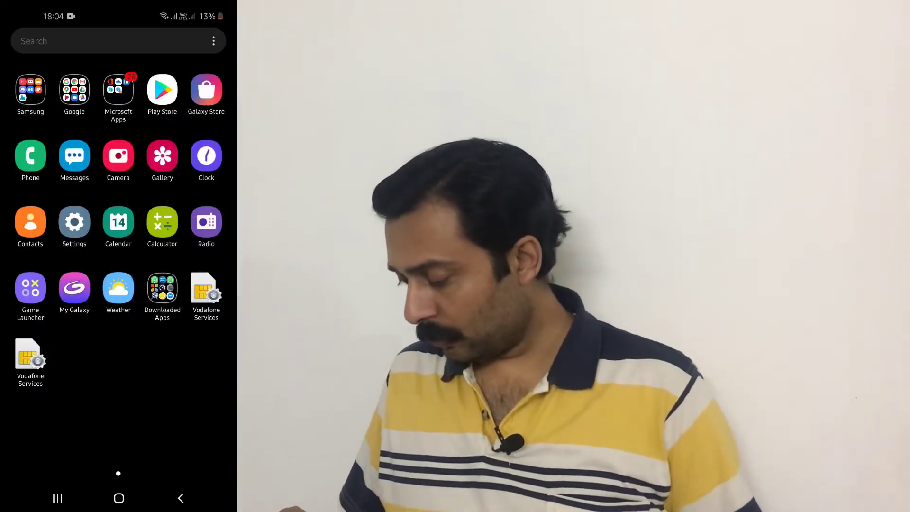
# Switch to the Google Ads app on the phone and view the list of campaigns
pyautogui.click(74, 90)
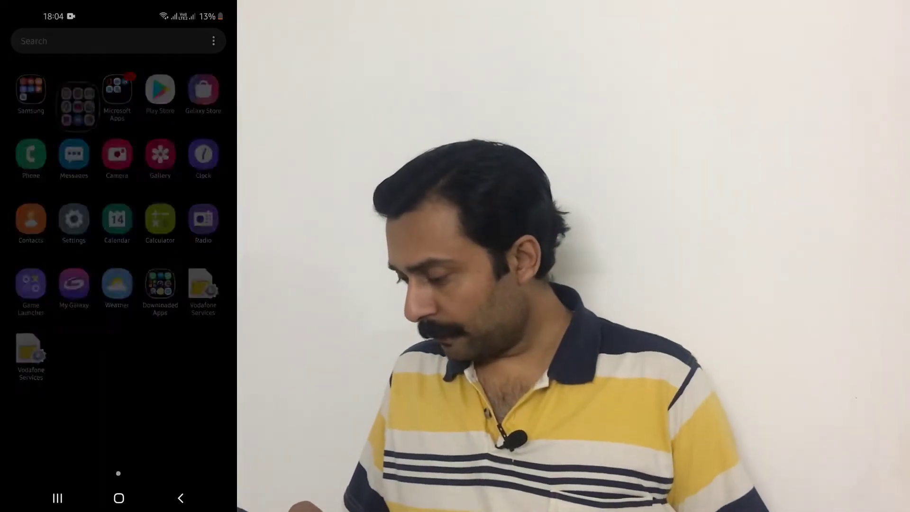
pyautogui.click(42, 407)
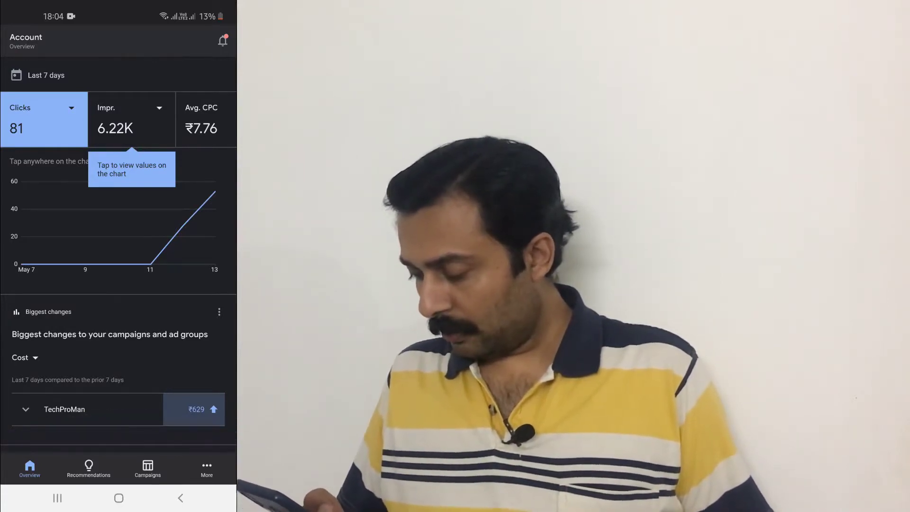
pyautogui.click(147, 468)
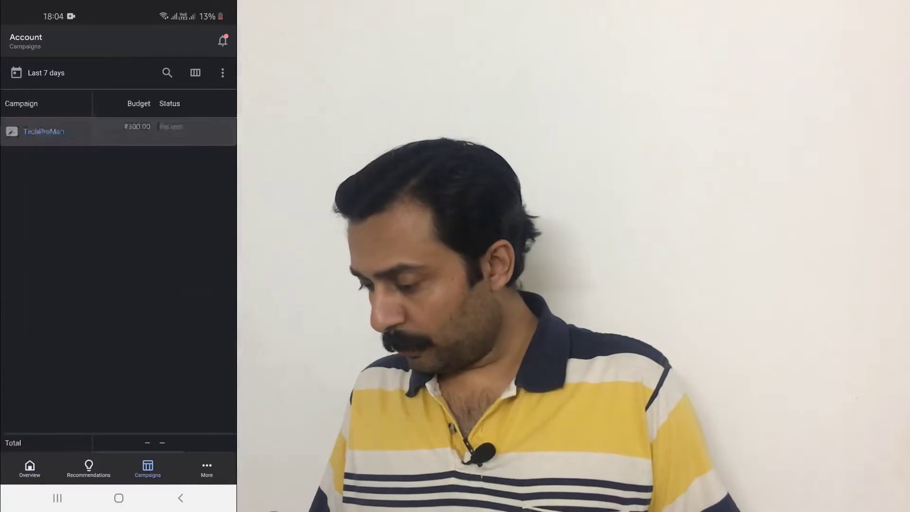
# Open the TechProMan campaign overview and review its ad preview, overall performance, keyword themes and search phrases
pyautogui.click(43, 132)
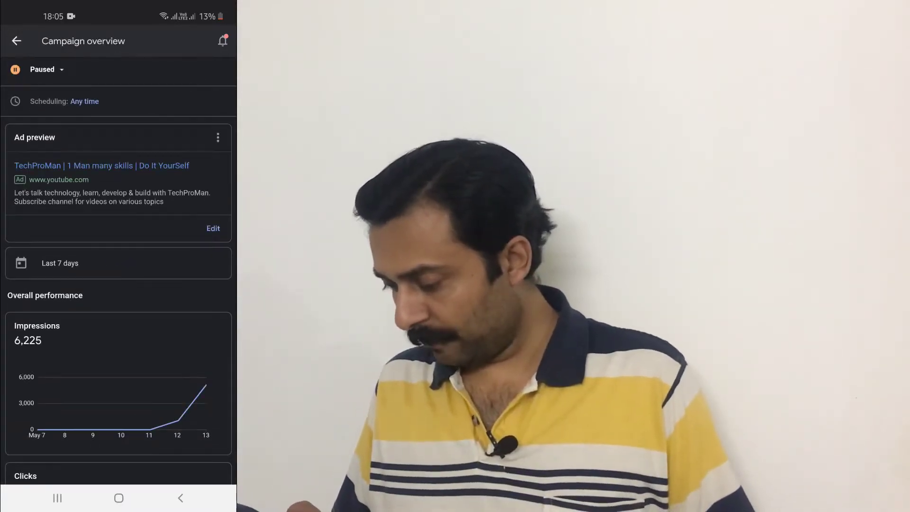
pyautogui.scroll(-5, 119, 270)
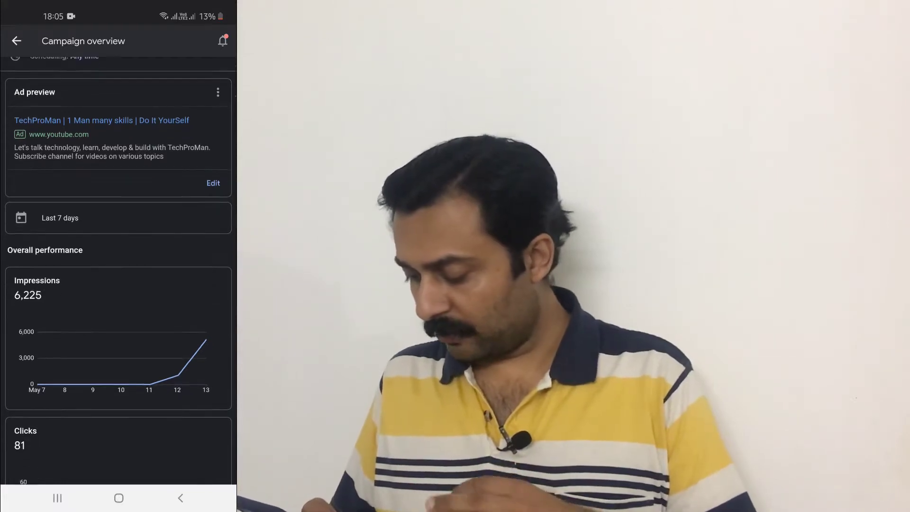
pyautogui.scroll(-8, 119, 270)
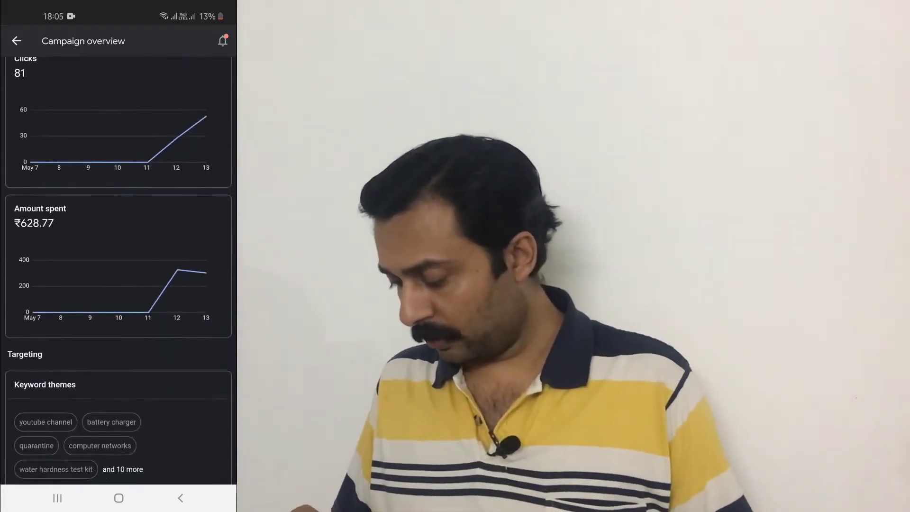
pyautogui.scroll(-5, 119, 270)
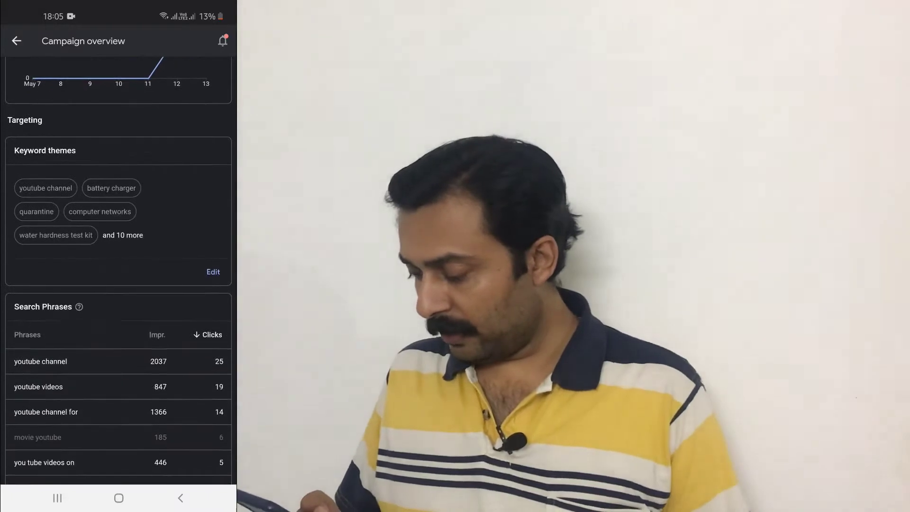
pyautogui.scroll(-2, 118, 270)
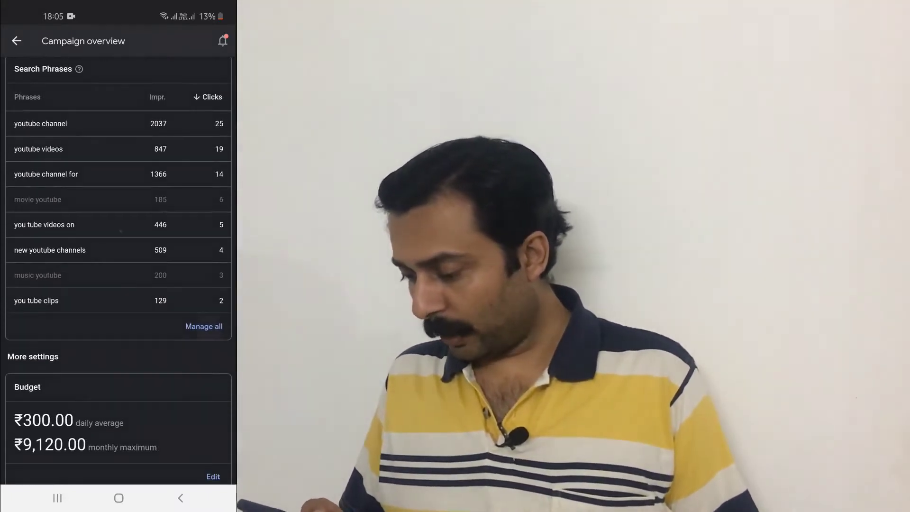
# Open the full search phrase management list and turn off the phrases "youtube games videos" and "youtube band channels"
pyautogui.click(203, 326)
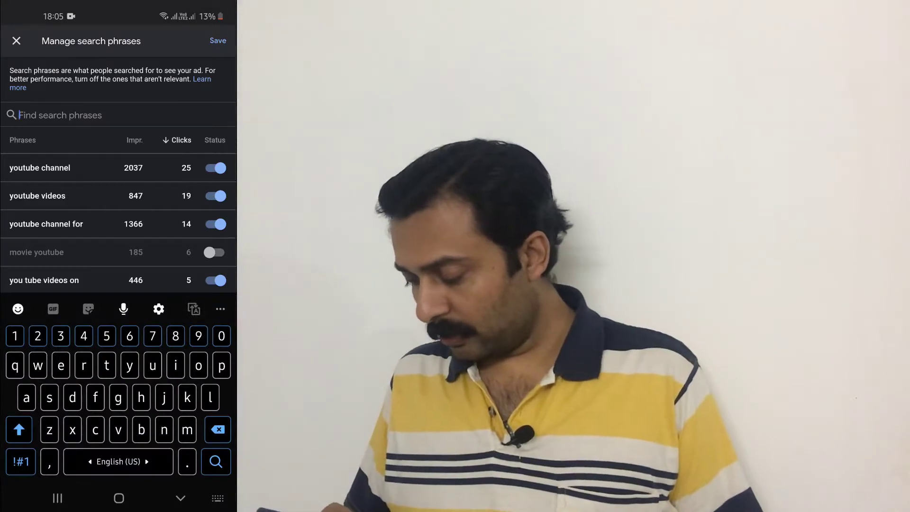
pyautogui.click(180, 497)
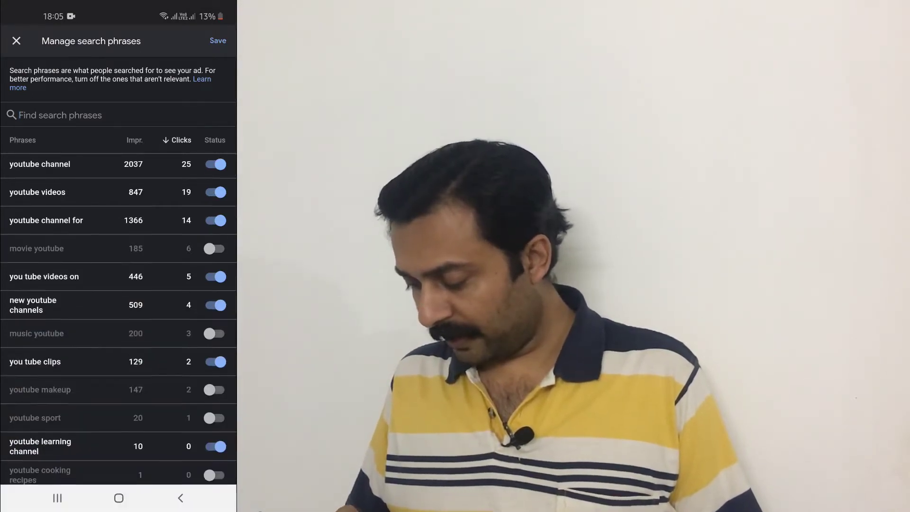
pyautogui.scroll(-1, 119, 317)
pyautogui.scroll(1, 119, 318)
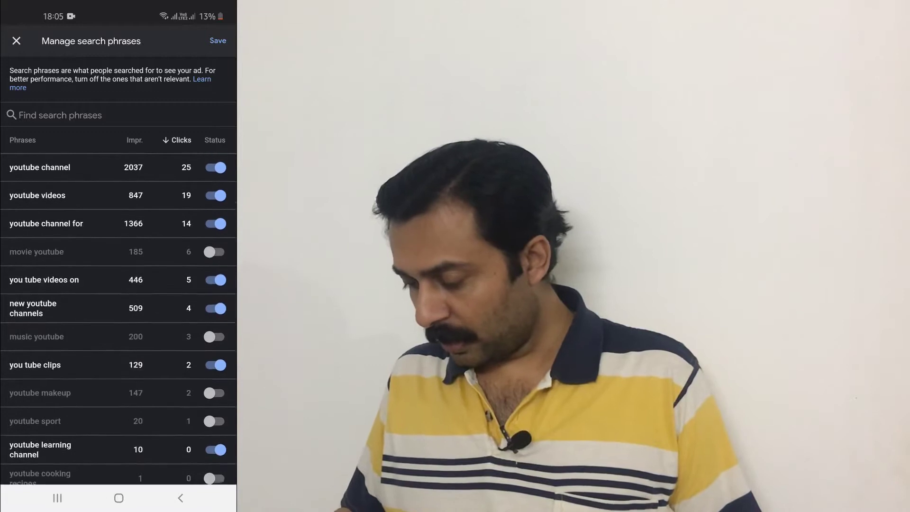
pyautogui.scroll(-3, 118, 318)
pyautogui.scroll(-5, 119, 317)
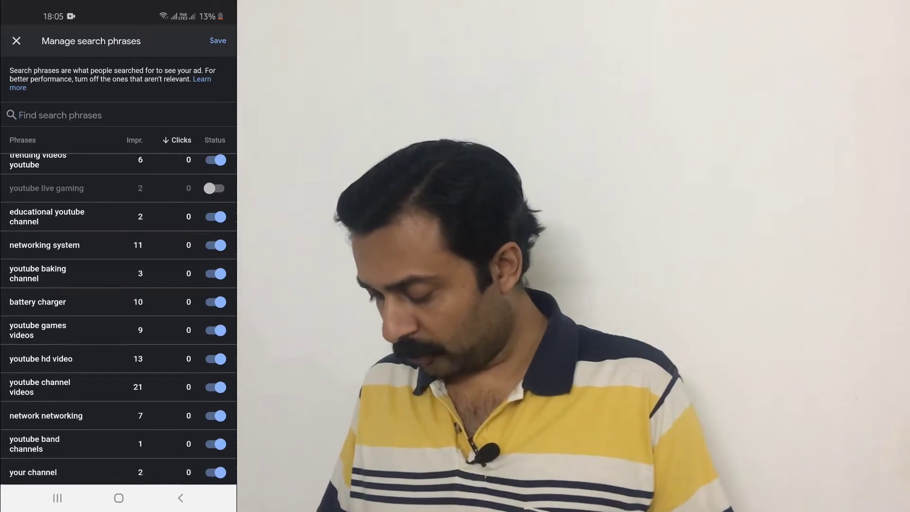
pyautogui.click(216, 329)
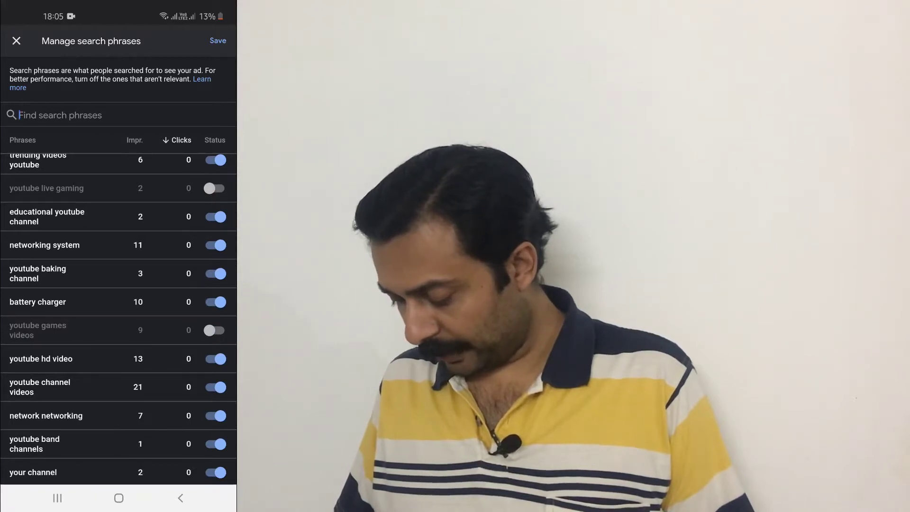
pyautogui.click(216, 444)
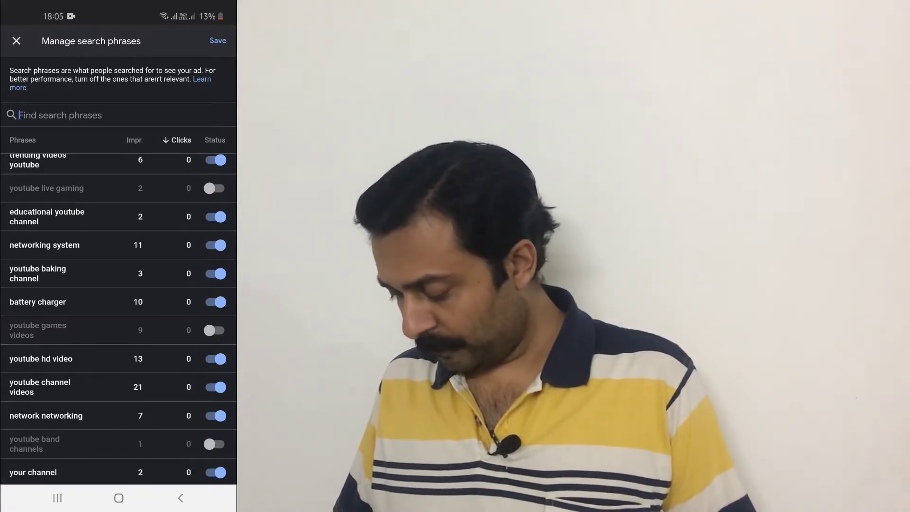
# Turn off the search phrases "you tube food channel" and "youtube gym channel"
pyautogui.scroll(-5, 118, 317)
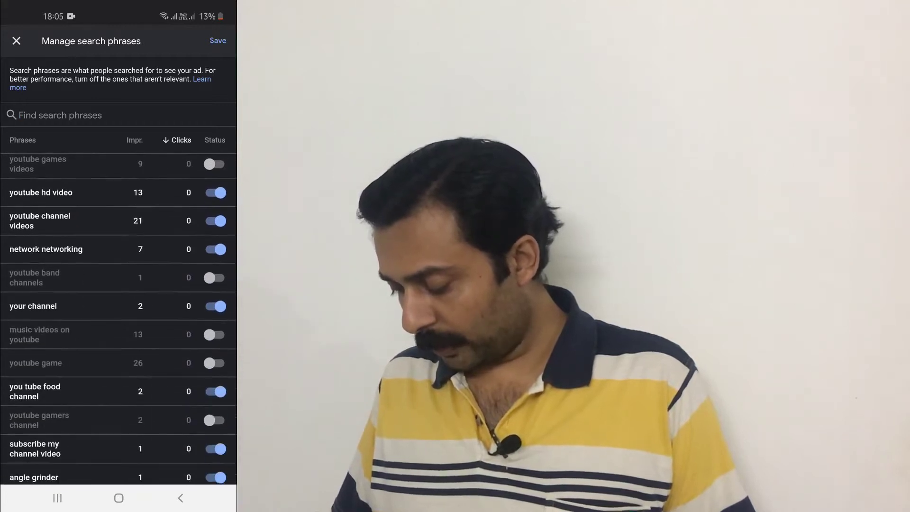
pyautogui.scroll(-1, 119, 317)
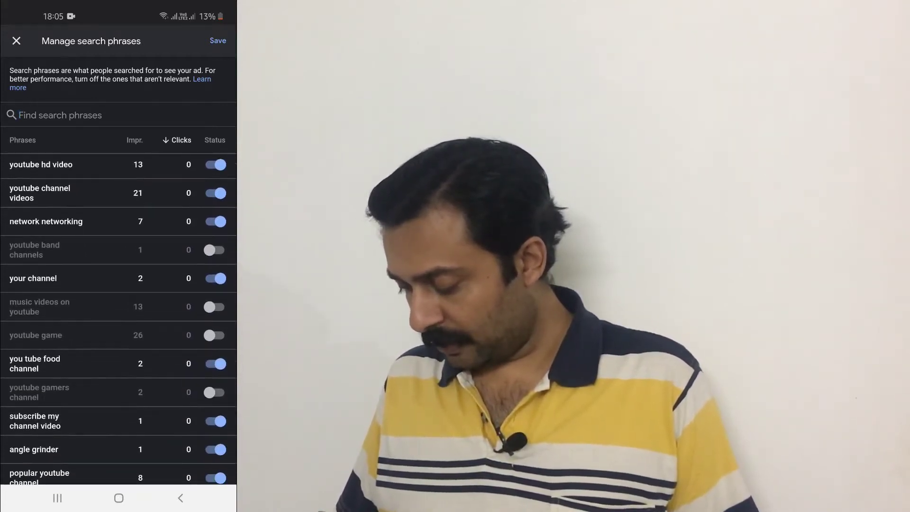
pyautogui.click(216, 364)
pyautogui.scroll(-3, 119, 318)
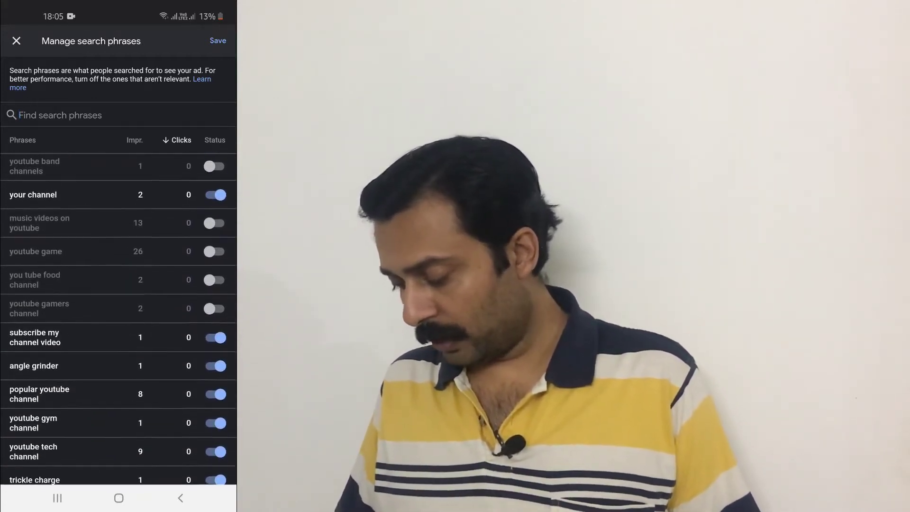
pyautogui.scroll(-2, 118, 318)
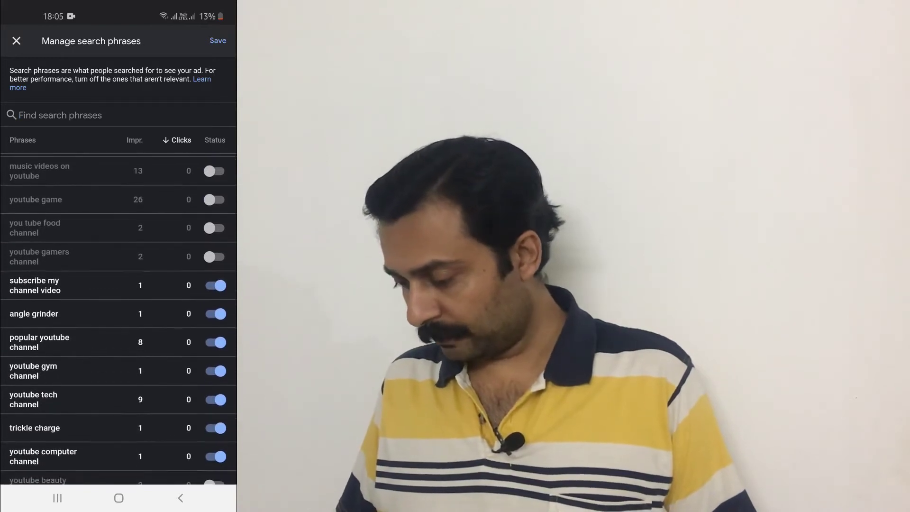
pyautogui.click(216, 371)
pyautogui.scroll(-1, 118, 317)
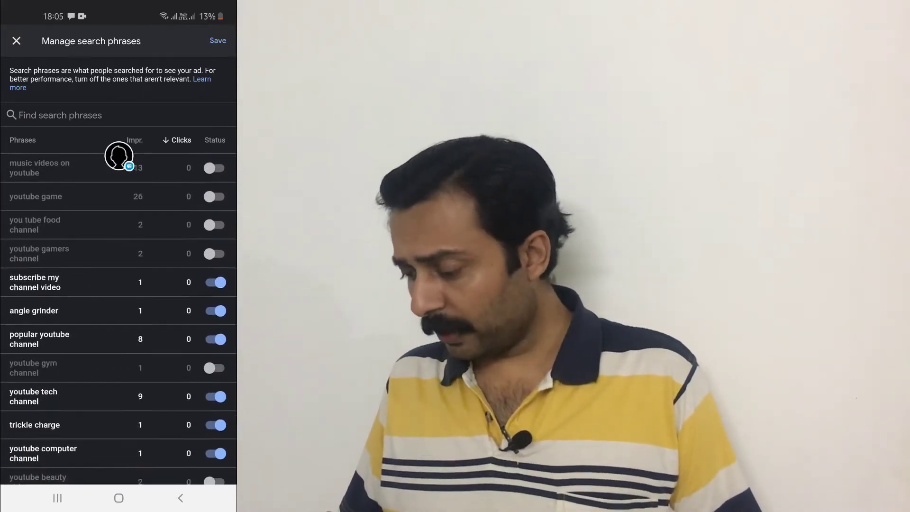
# Check the remaining search phrases, save the search phrase changes and dismiss the floating chat bubble
pyautogui.scroll(-1, 118, 317)
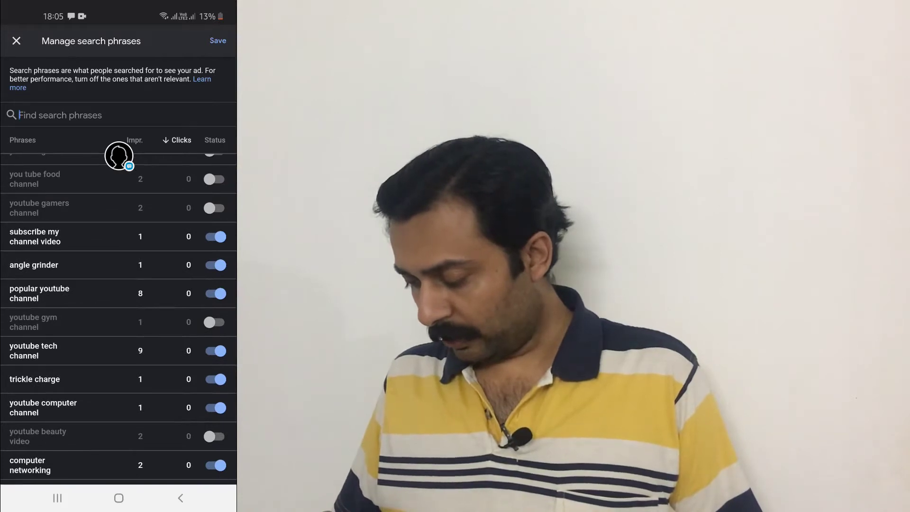
pyautogui.scroll(-4, 119, 318)
pyautogui.scroll(-3, 119, 317)
pyautogui.scroll(-4, 118, 317)
pyautogui.scroll(-9, 119, 317)
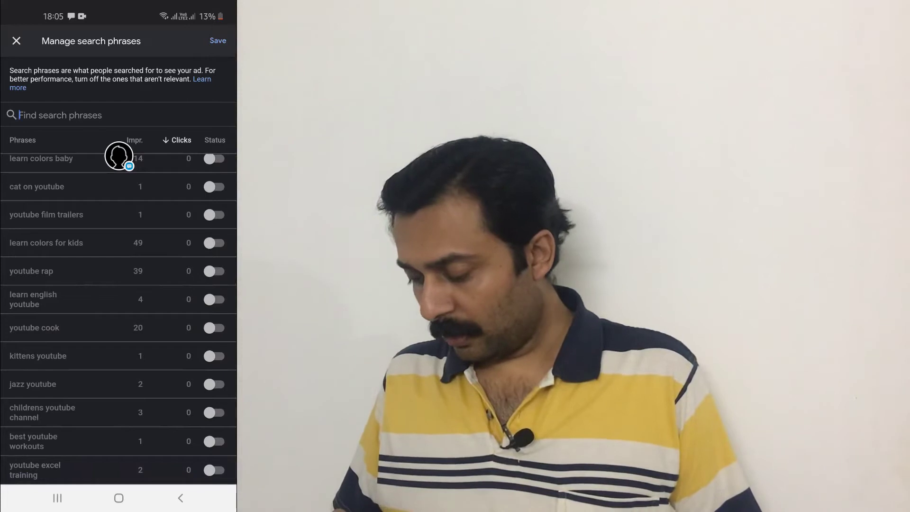
pyautogui.scroll(10, 118, 317)
pyautogui.click(218, 41)
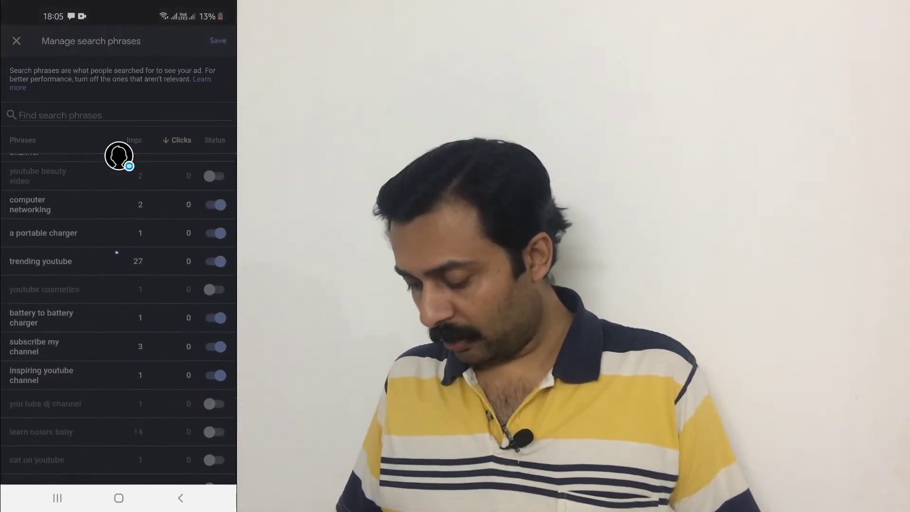
pyautogui.moveTo(118, 156); pyautogui.dragTo(119, 56)
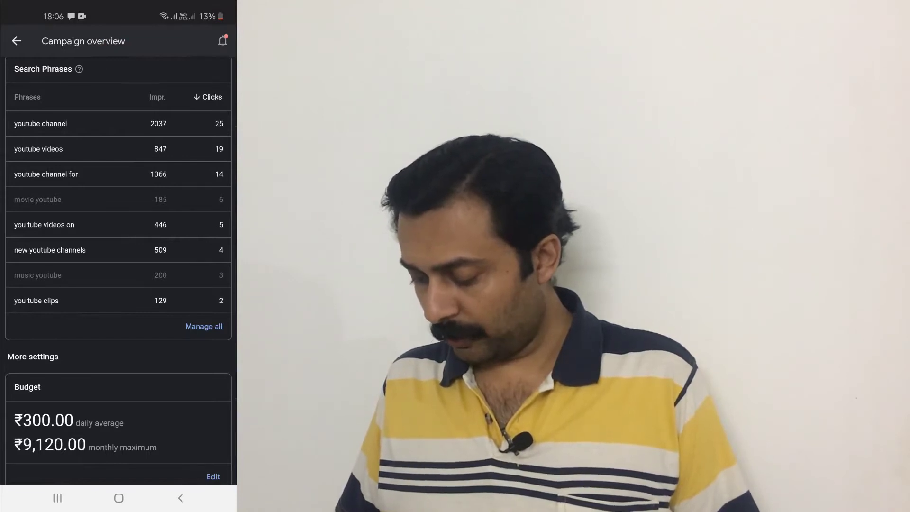
# Review the campaign's budget, locations and business info, and return to the campaigns list
pyautogui.scroll(-3, 118, 270)
pyautogui.scroll(-4, 119, 270)
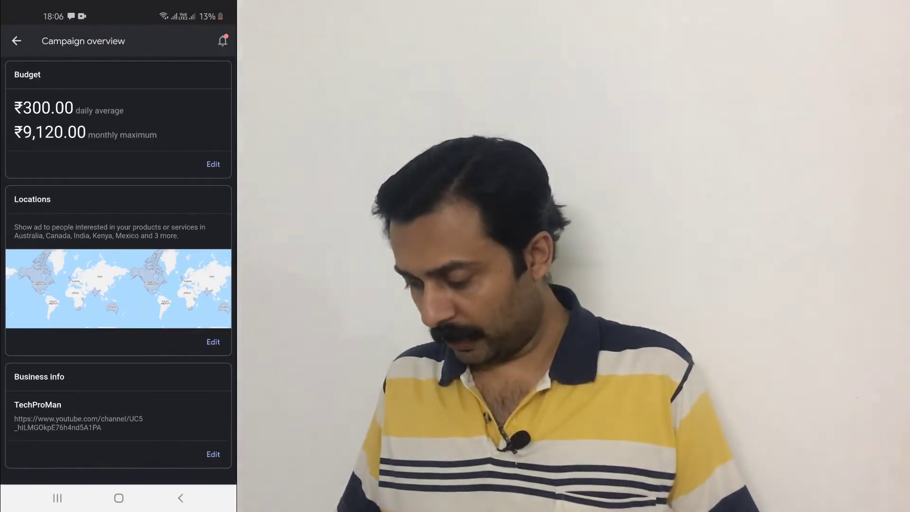
pyautogui.click(181, 498)
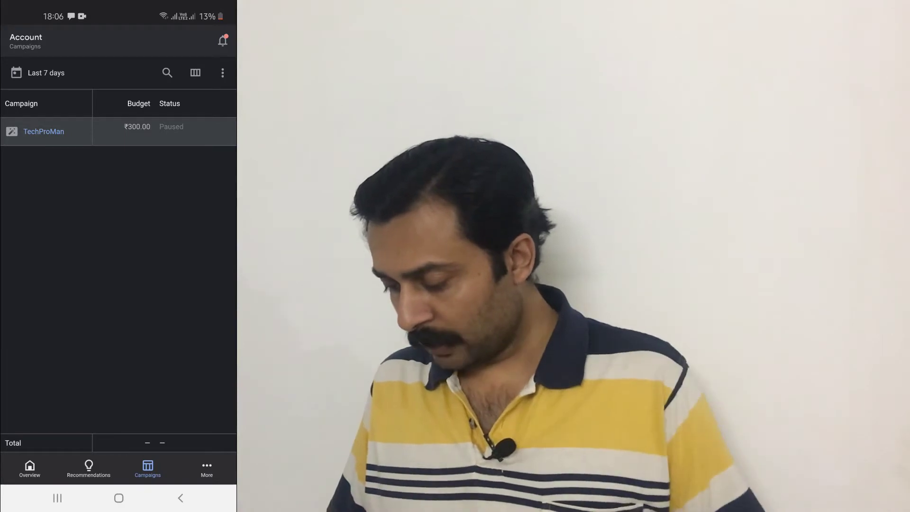
# View the TechProMan campaign's status options without resuming it, and go to the account overview
pyautogui.click(43, 132)
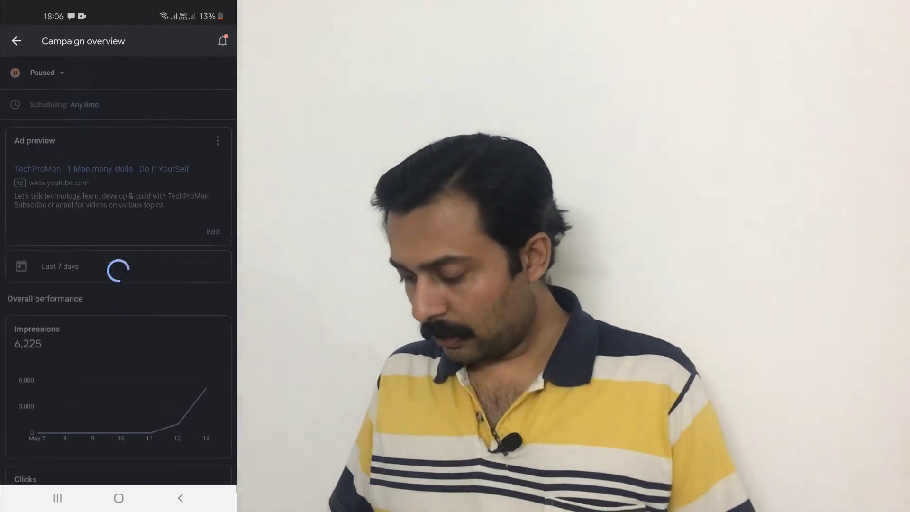
pyautogui.click(46, 73)
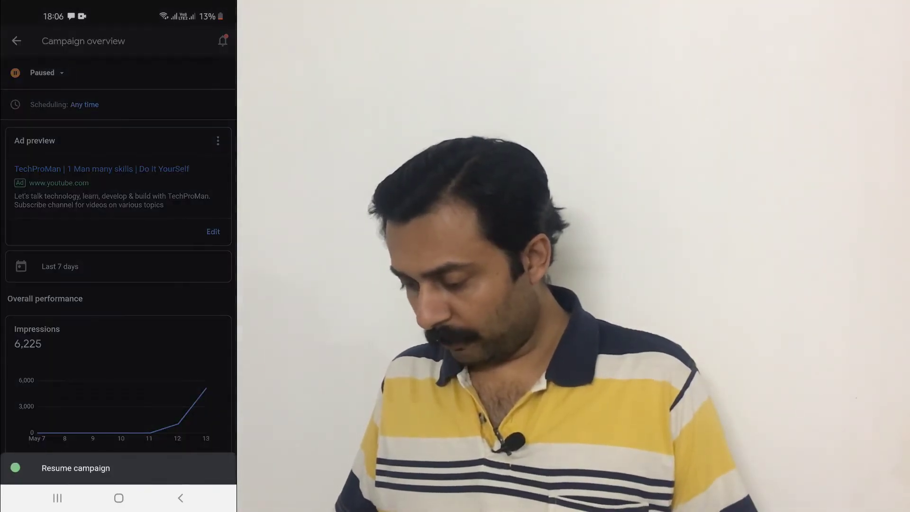
pyautogui.click(180, 498)
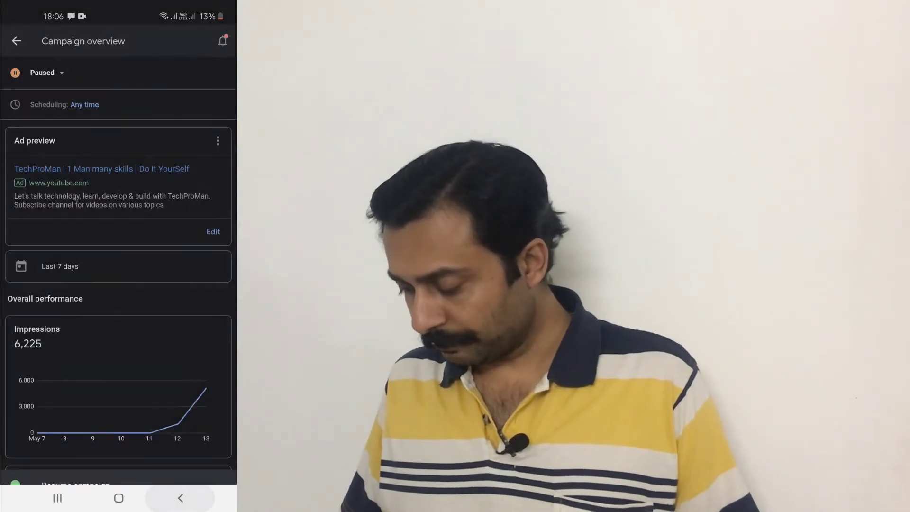
pyautogui.click(180, 498)
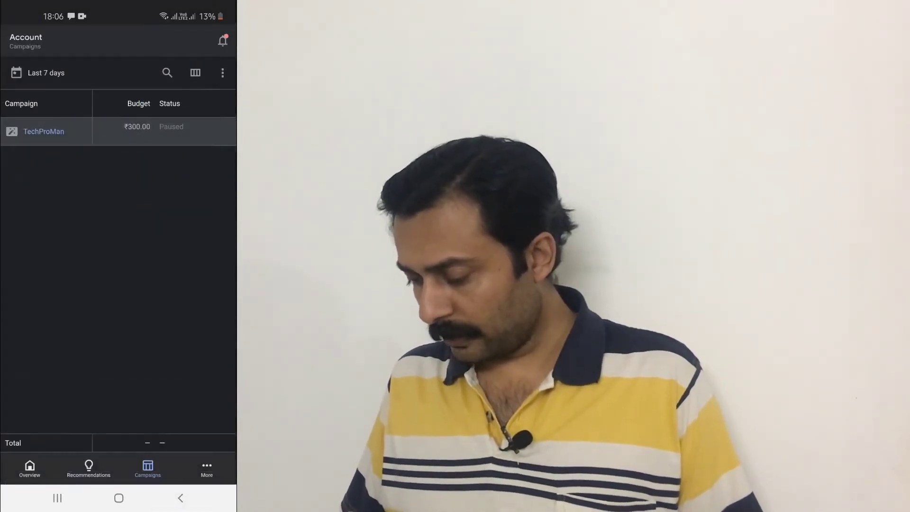
pyautogui.click(29, 468)
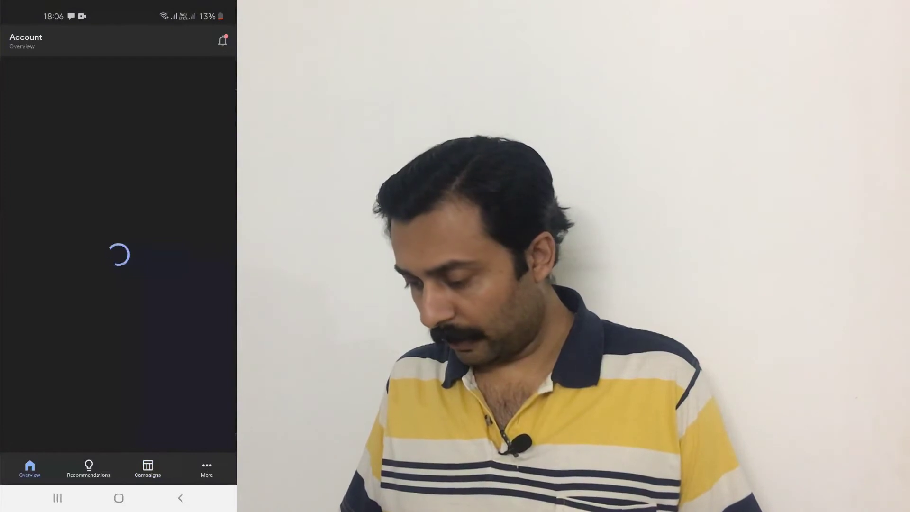